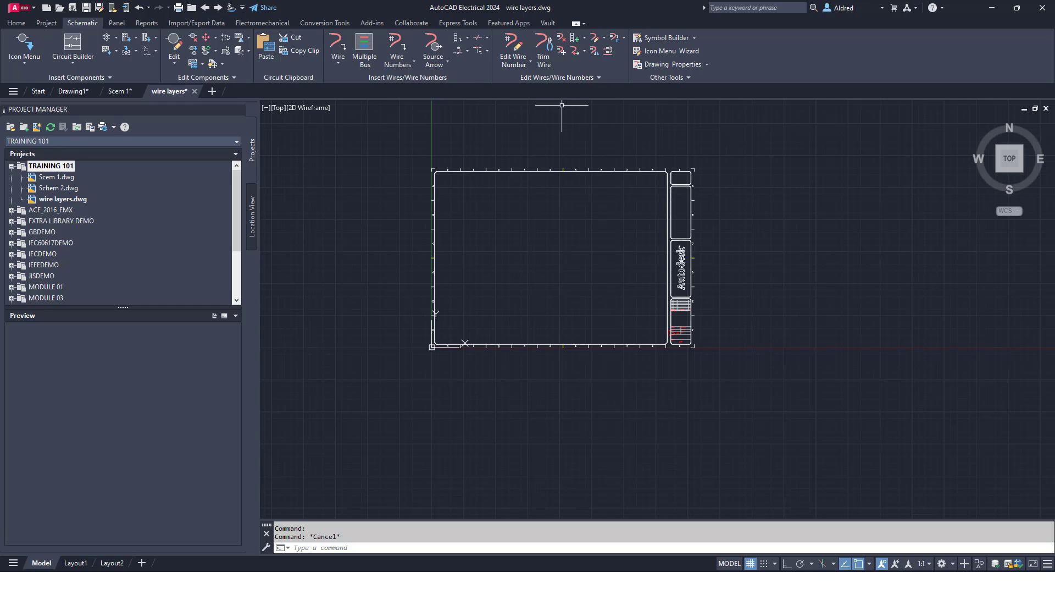
Glance at the wire type editor, then draw an L-shaped test wire on the sheet.
{"action": "left_click", "coordinate": [597, 41]}
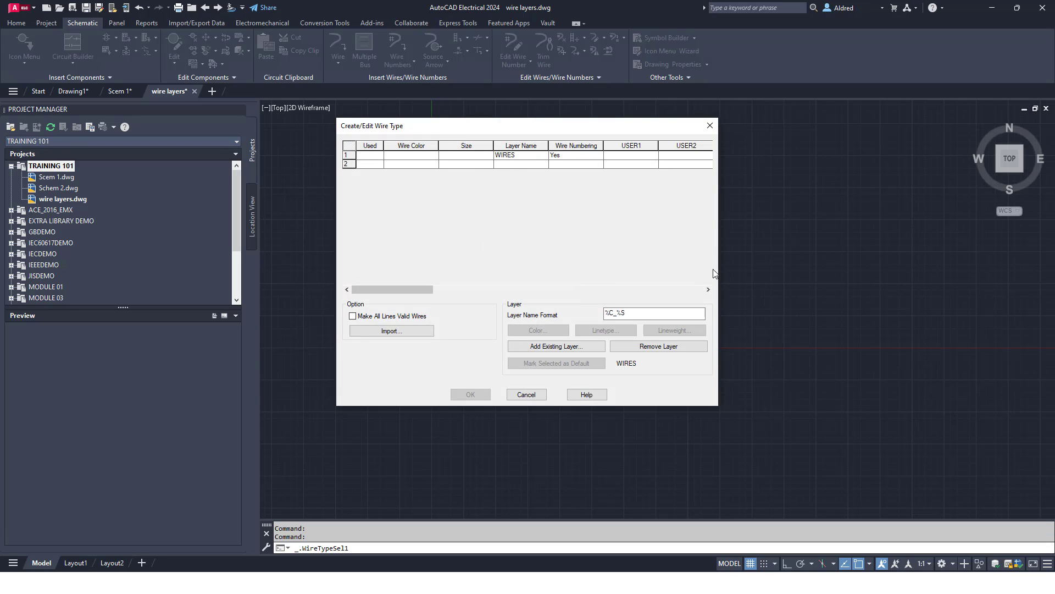
{"action": "key", "text": "Escape"}
{"action": "left_click", "coordinate": [338, 43]}
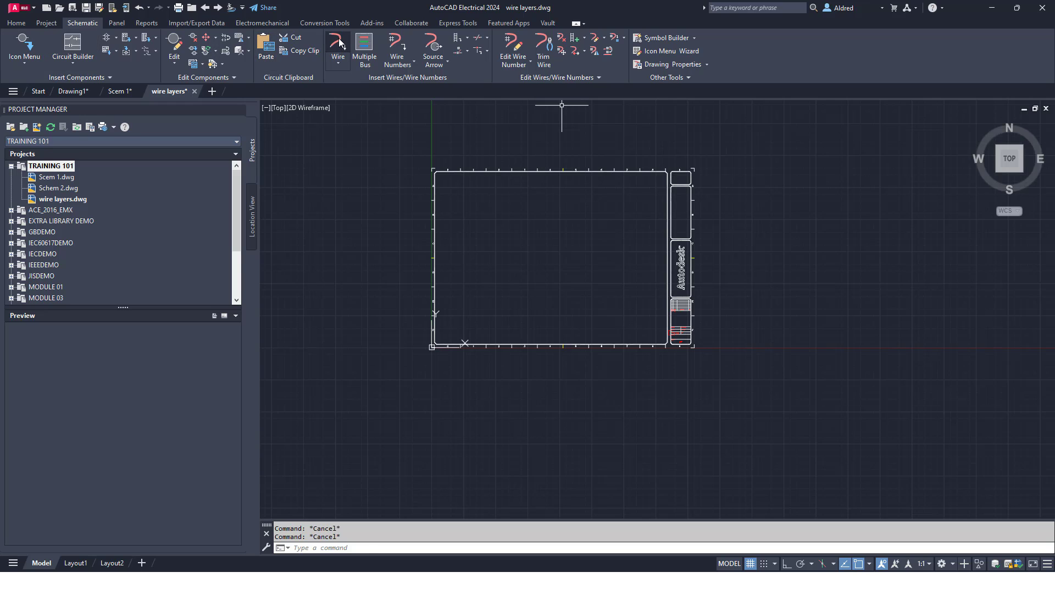
{"action": "left_click", "coordinate": [483, 200]}
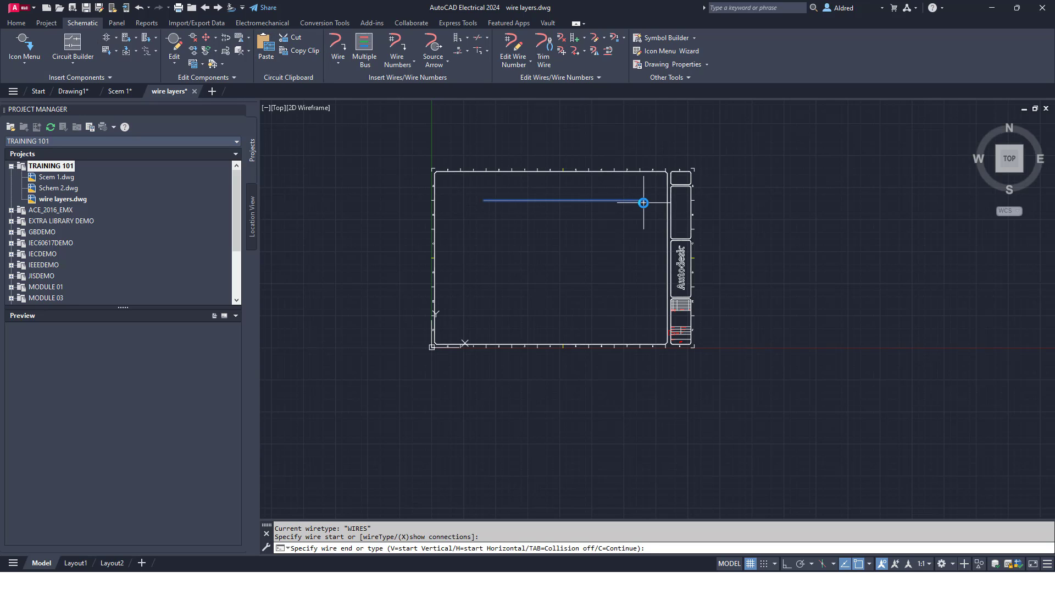
{"action": "left_click", "coordinate": [643, 270]}
{"action": "key", "text": "Escape"}
Erase the L-shaped test wire using a selection window.
{"action": "scroll", "coordinate": [608, 264], "scroll_direction": "up", "scroll_amount": 4}
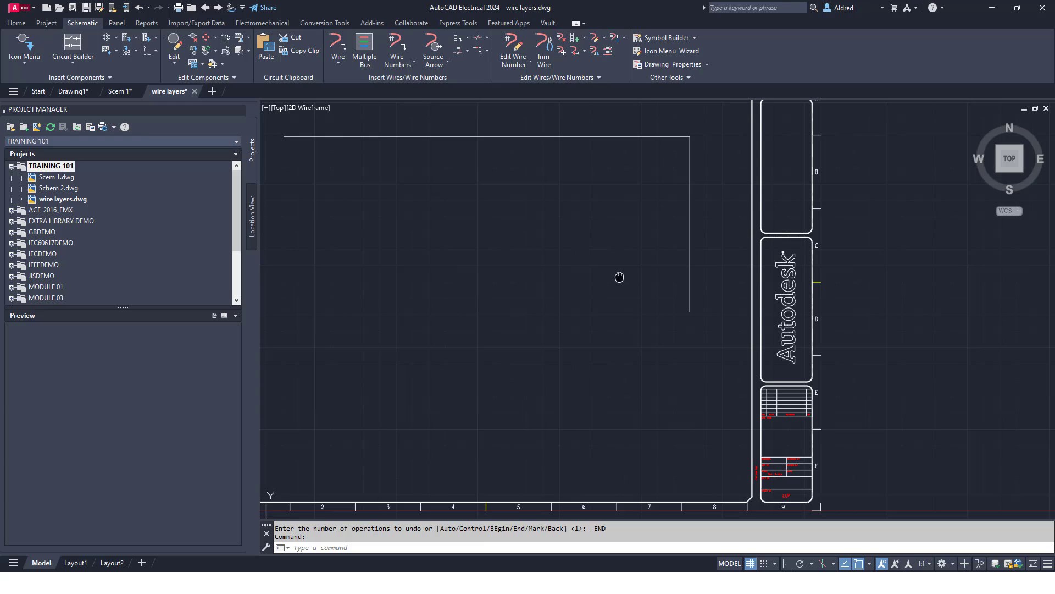
{"action": "mouse_move", "coordinate": [605, 205]}
{"action": "middle_mouse_down"}
{"action": "mouse_move", "coordinate": [628, 221]}
{"action": "mouse_move", "coordinate": [649, 217]}
{"action": "middle_mouse_up"}
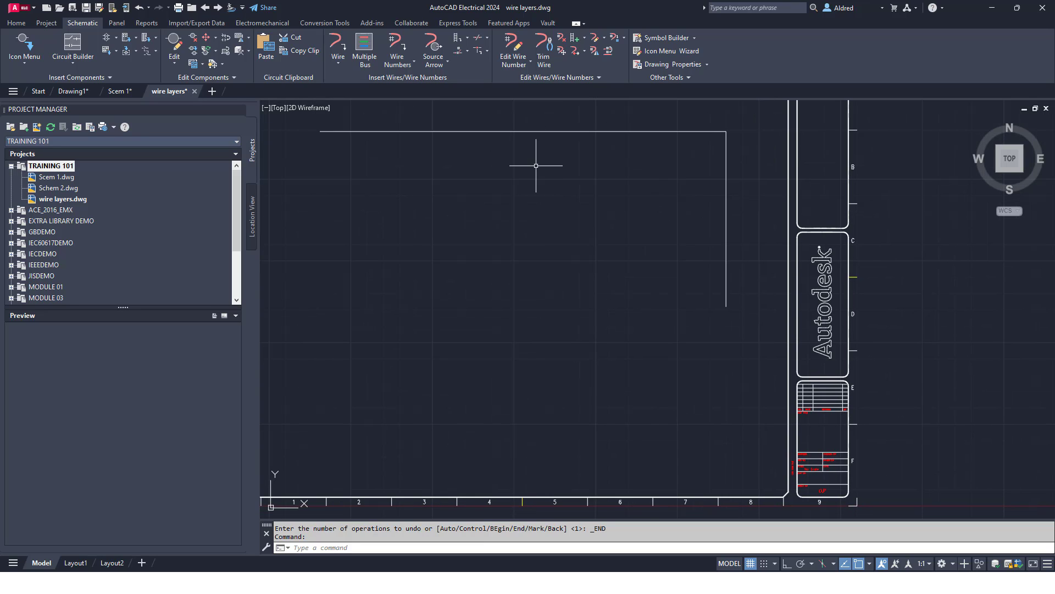
{"action": "scroll", "coordinate": [589, 202], "scroll_direction": "down", "scroll_amount": 2}
{"action": "middle_click_drag", "start_coordinate": [590, 202], "coordinate": [594, 222]}
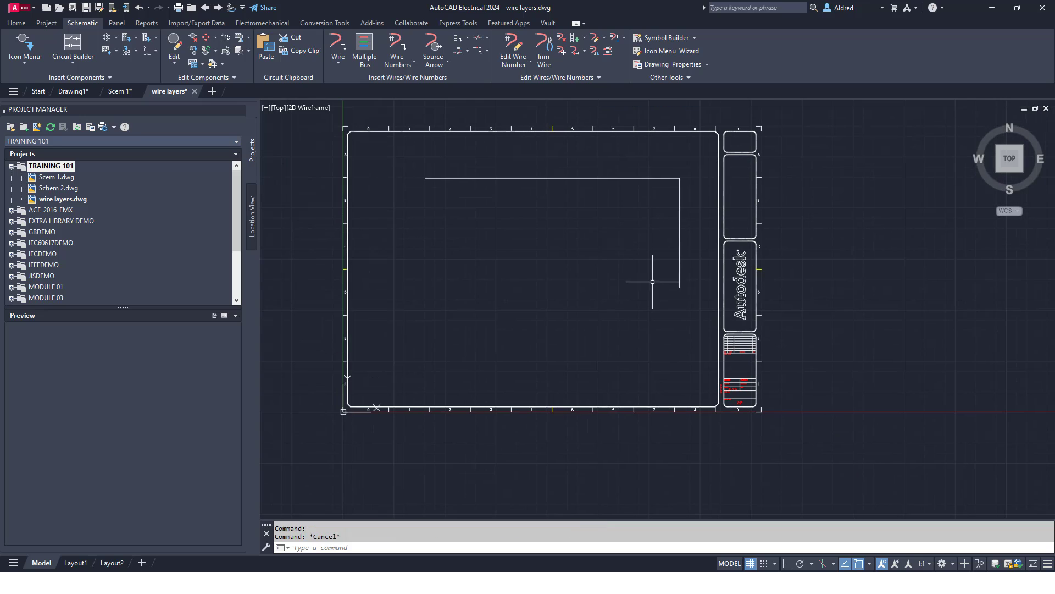
{"action": "left_click", "coordinate": [688, 365]}
{"action": "left_click", "coordinate": [624, 155]}
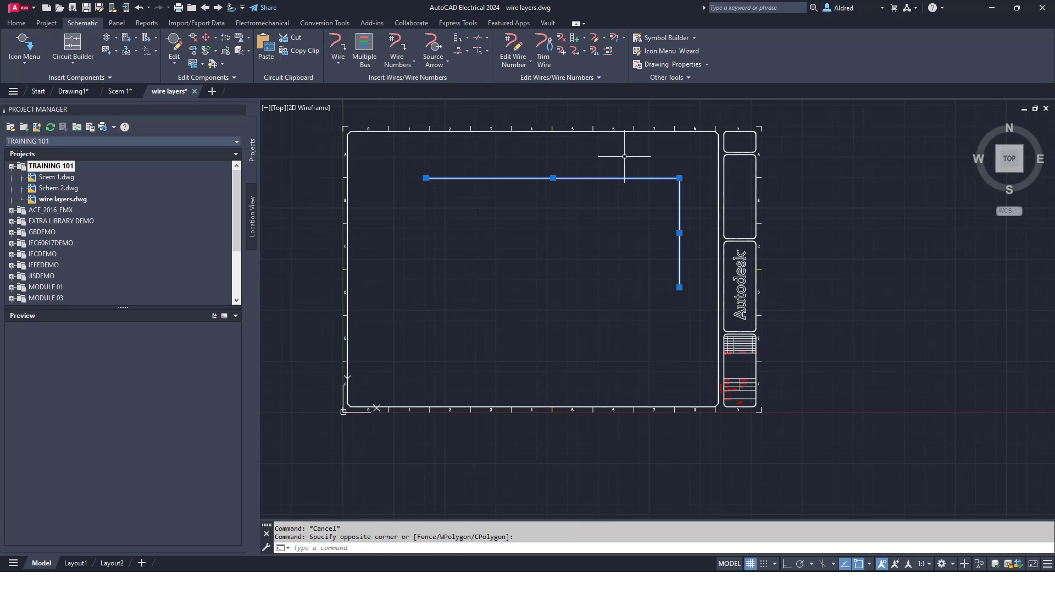
{"action": "key", "text": "Delete"}
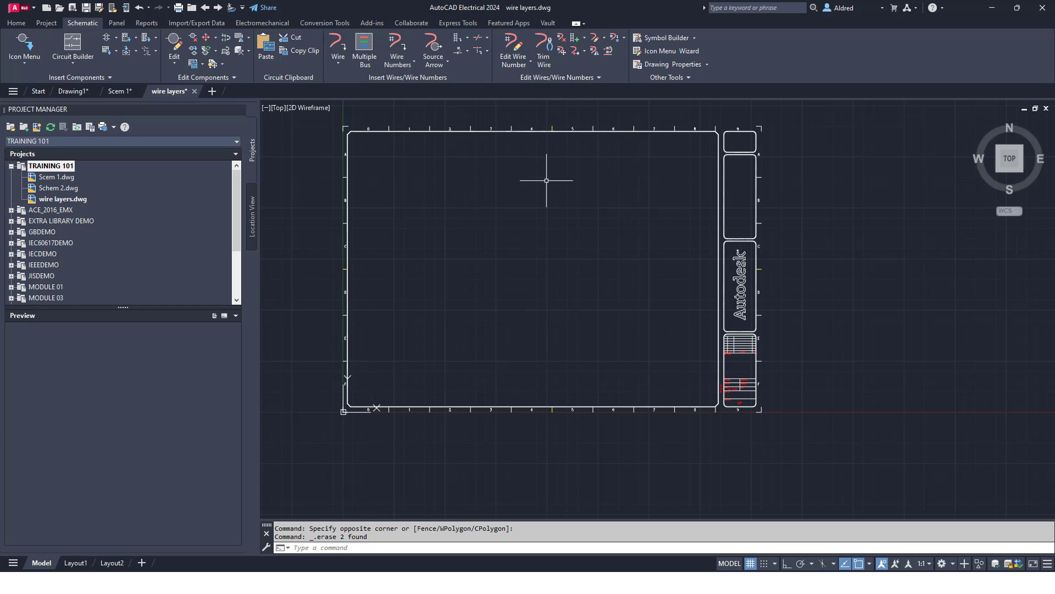
Check the drawing's layer list on the Home tab without changing the current layer.
{"action": "left_click", "coordinate": [17, 23]}
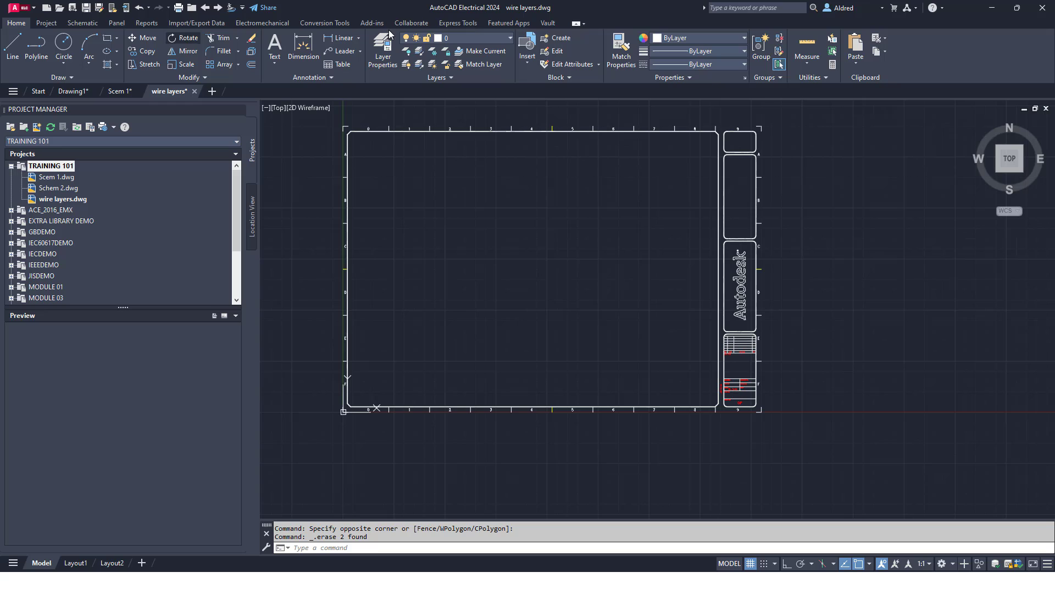
{"action": "left_click", "coordinate": [473, 36]}
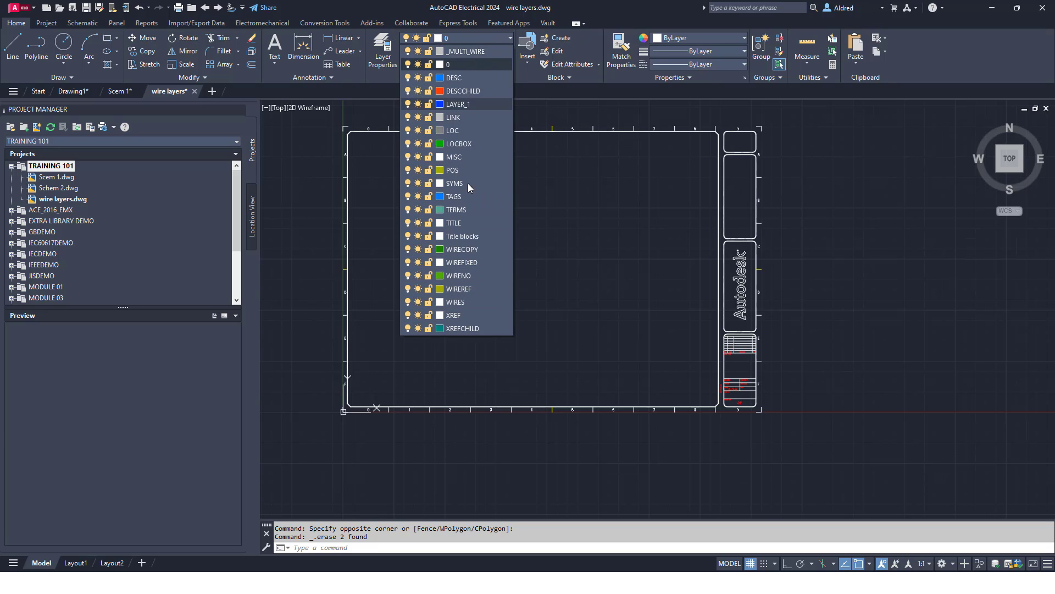
{"action": "left_click", "coordinate": [631, 209]}
{"action": "left_click", "coordinate": [94, 24]}
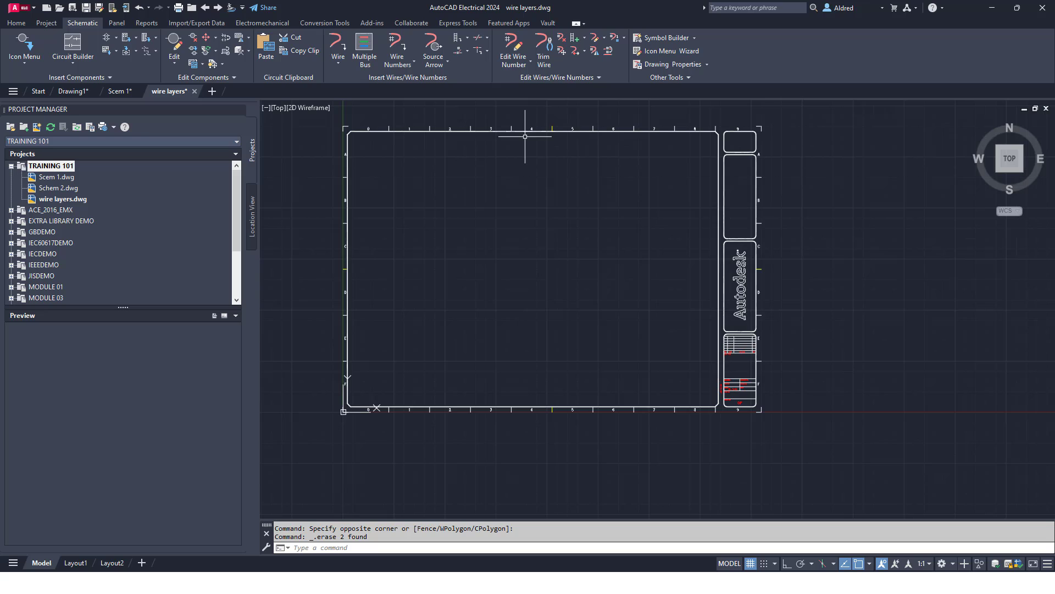
Reopen the wire type editor, move it left, and select row 2 to review its columns.
{"action": "left_click", "coordinate": [594, 40]}
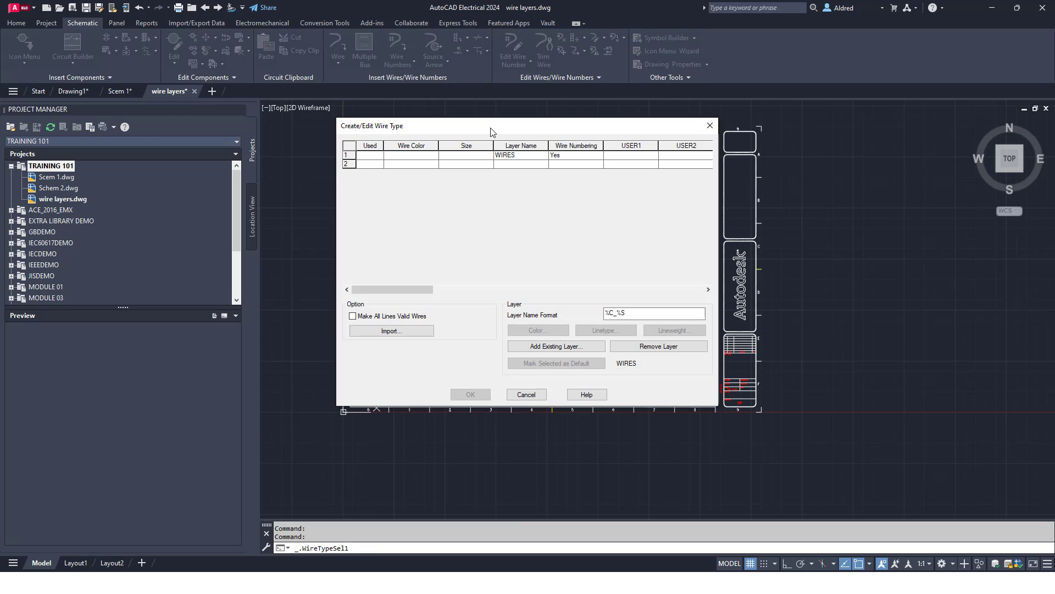
{"action": "left_click_drag", "start_coordinate": [491, 132], "coordinate": [445, 138]}
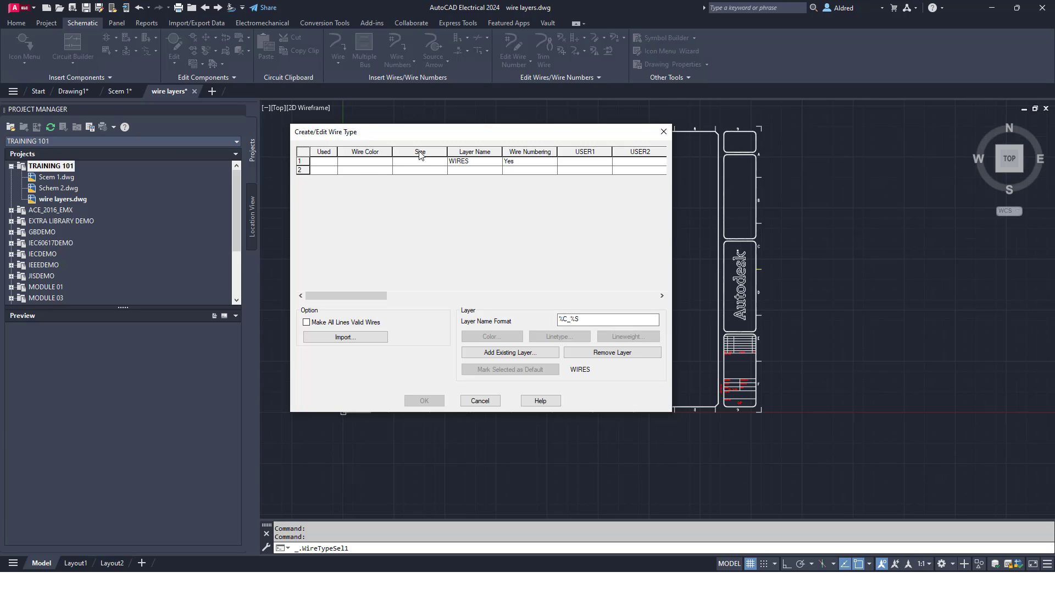
{"action": "left_click", "coordinate": [520, 169]}
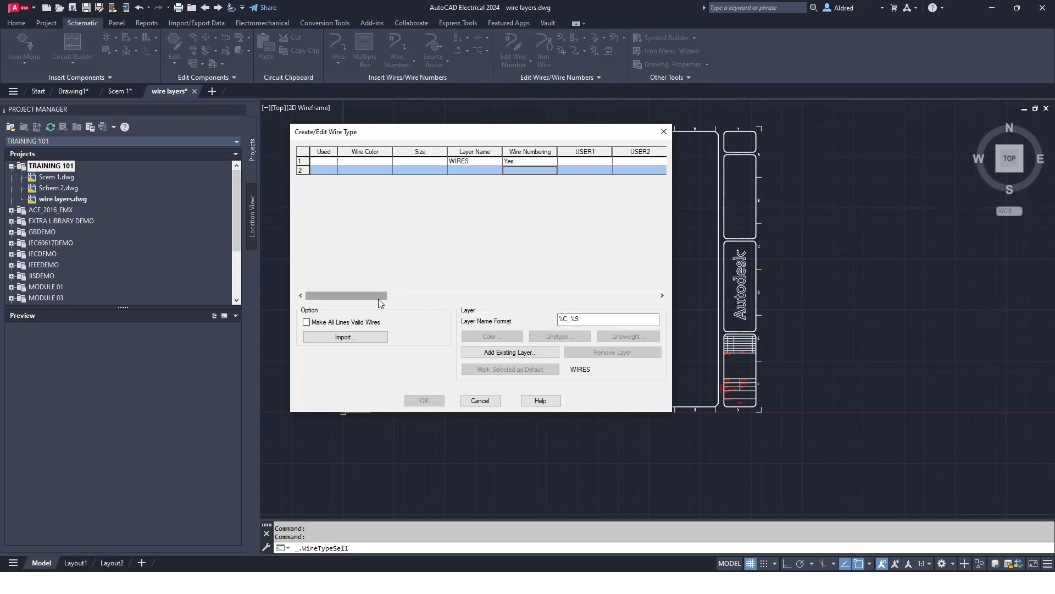
{"action": "left_click_drag", "start_coordinate": [381, 296], "coordinate": [435, 292]}
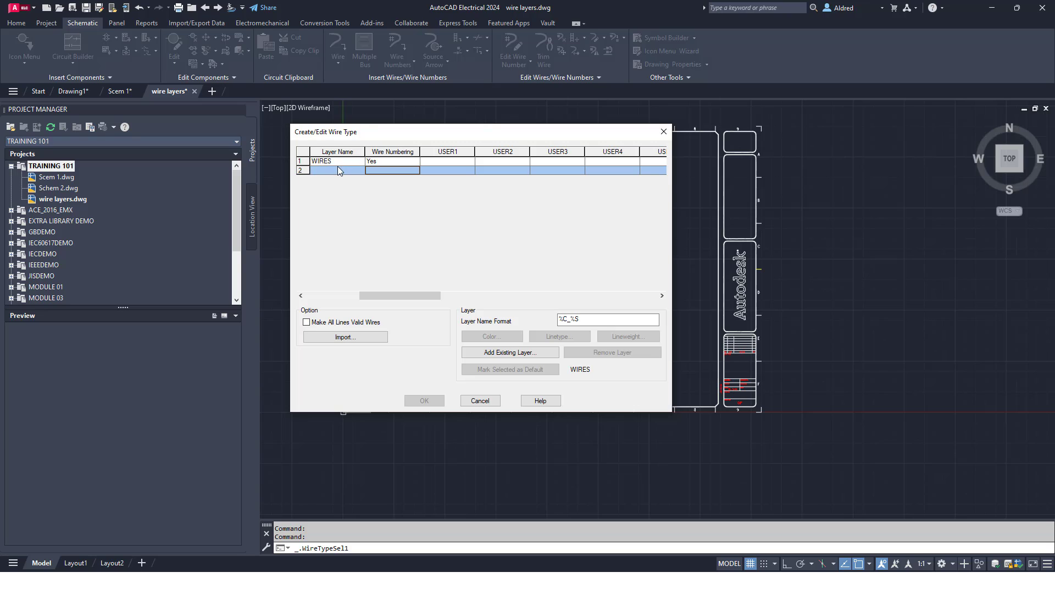
{"action": "left_click", "coordinate": [661, 297]}
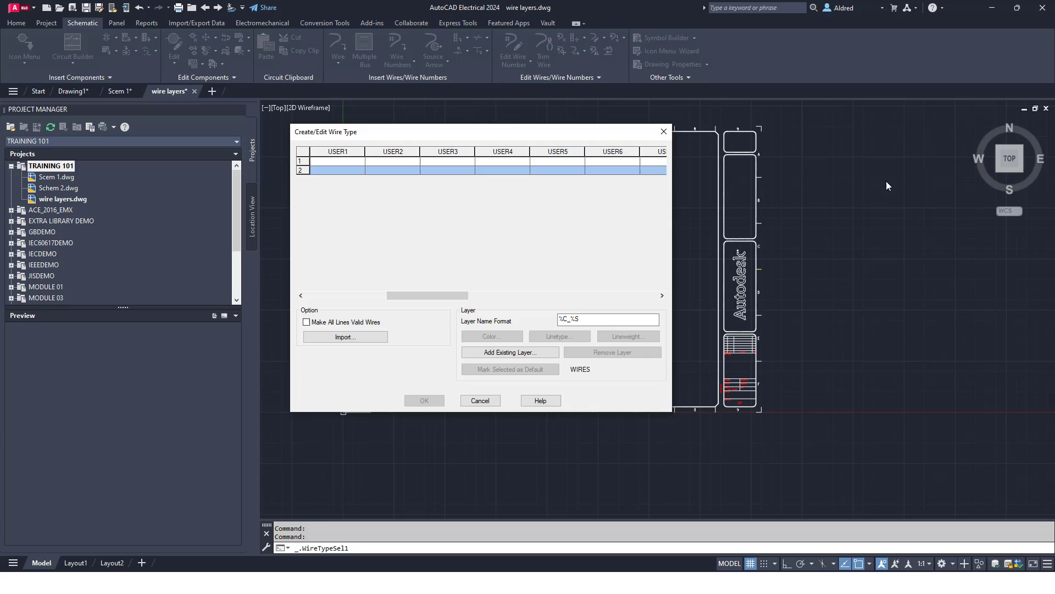
{"action": "left_click_drag", "start_coordinate": [439, 299], "coordinate": [632, 242]}
{"action": "left_click_drag", "start_coordinate": [607, 295], "coordinate": [328, 292]}
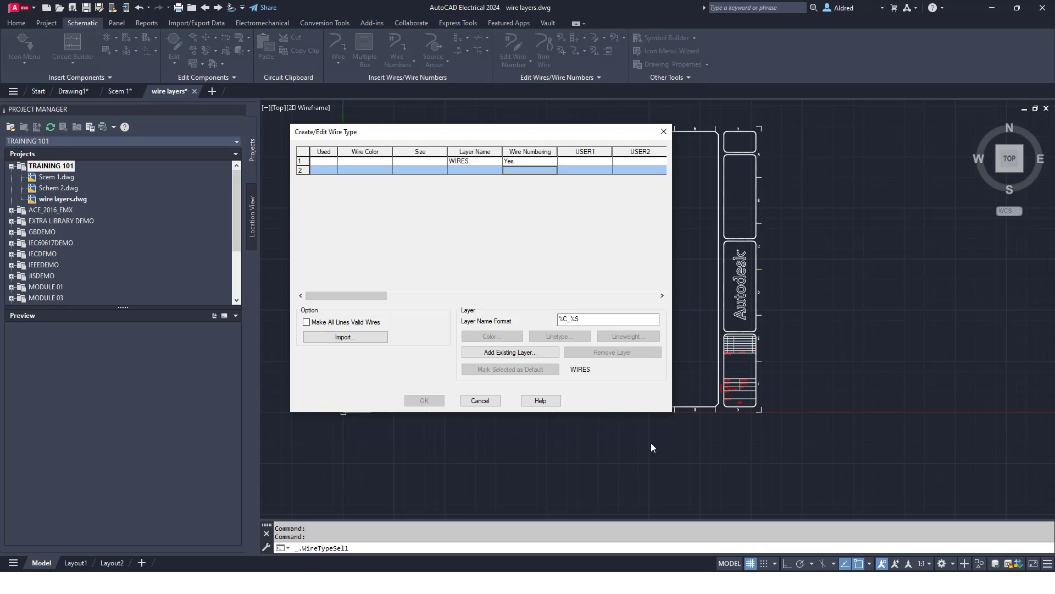
Add _%1 to the layer name format and enter BLK, 2.5 mm, ETH in row 2.
{"action": "left_click", "coordinate": [586, 315]}
{"action": "type", "text": "_%1"}
{"action": "left_click", "coordinate": [365, 170]}
{"action": "left_click", "coordinate": [426, 170]}
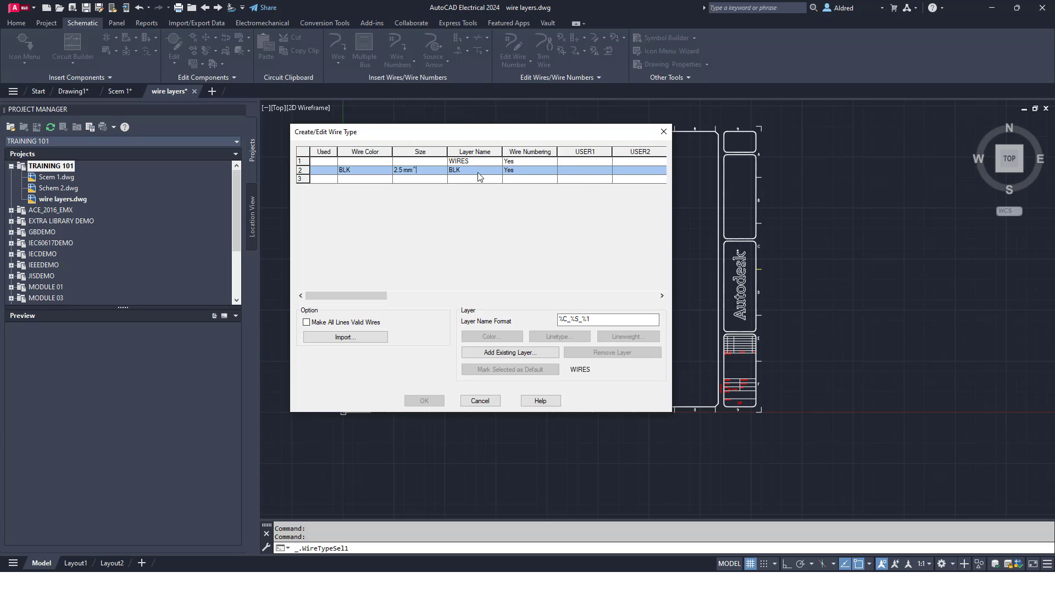
{"action": "left_click", "coordinate": [561, 171]}
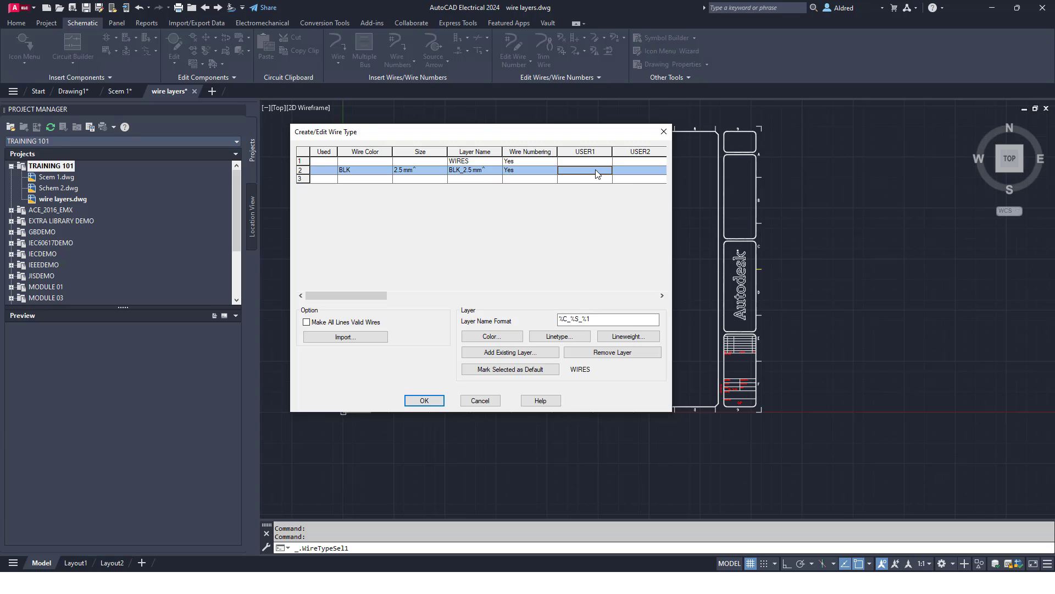
{"action": "type", "text": "ETH"}
{"action": "left_click", "coordinate": [588, 192]}
Enter RED, 5.0 mm and FIBRE as row 3's colour, size and USER1.
{"action": "left_click", "coordinate": [369, 179]}
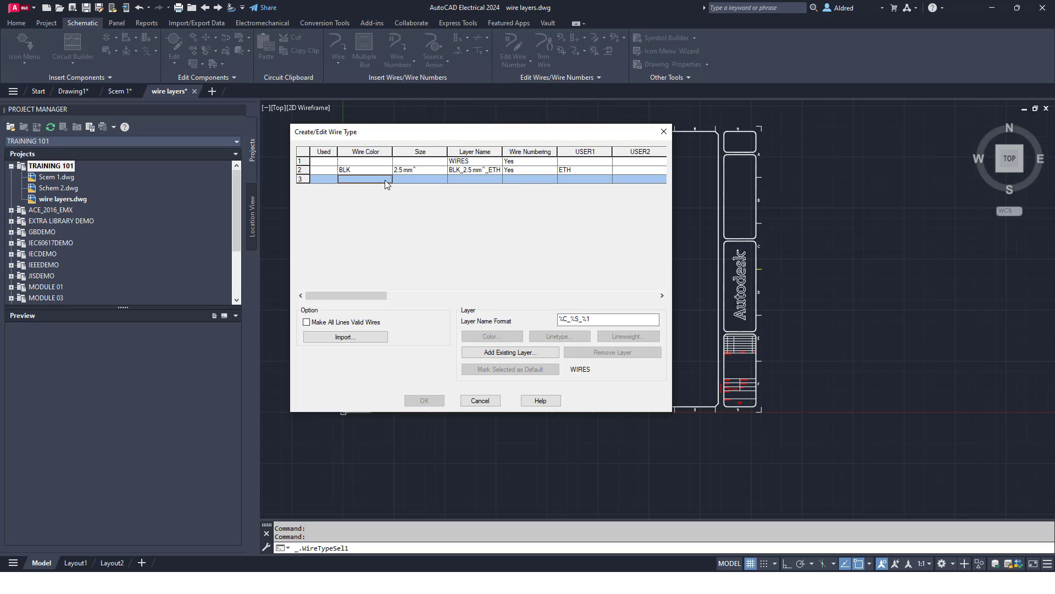
{"action": "type", "text": "RED"}
{"action": "left_click", "coordinate": [429, 177]}
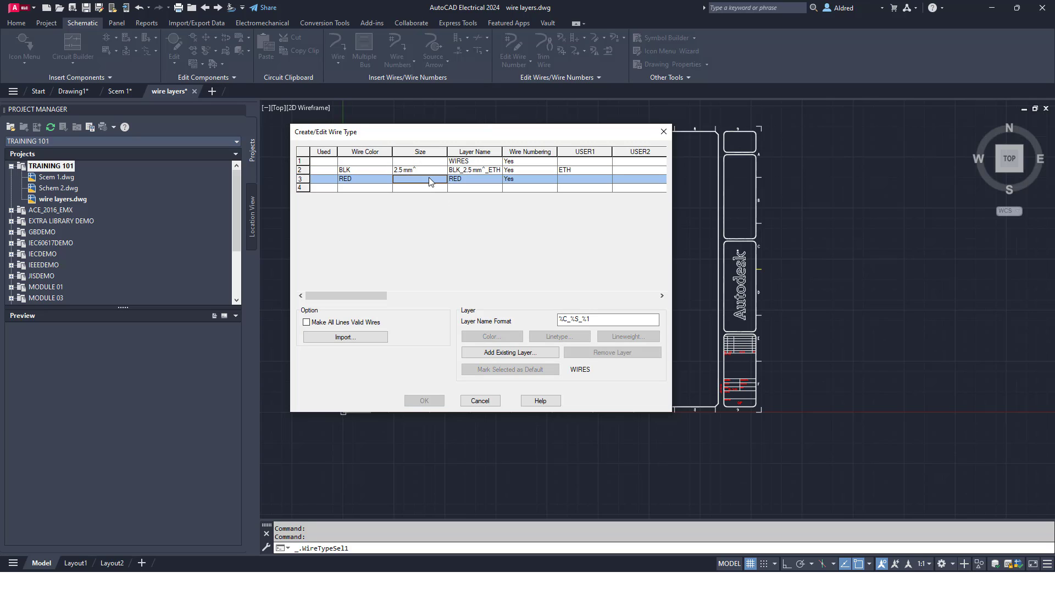
{"action": "type", "text": "5.0 mm^"}
{"action": "left_click", "coordinate": [581, 181]}
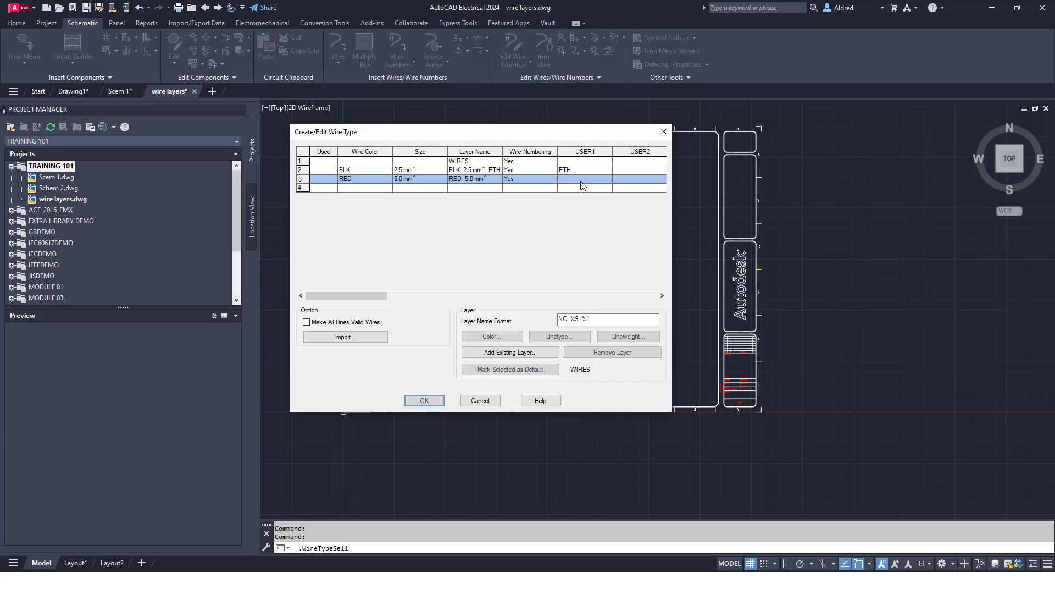
{"action": "type", "text": "FIBRE"}
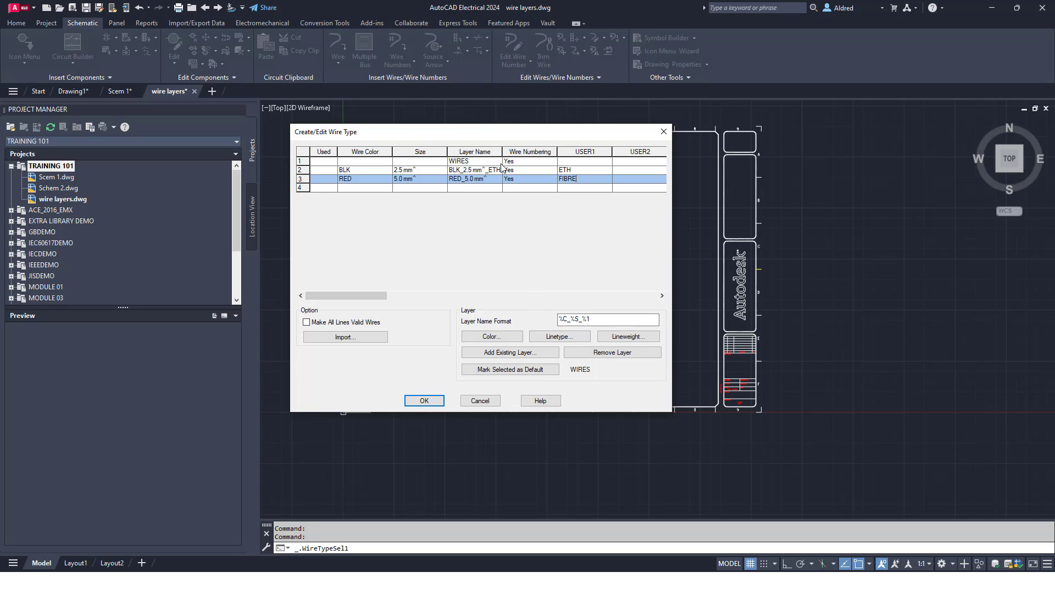
Commit FIBRE and widen the Layer Name column to show full layer names.
{"action": "left_click", "coordinate": [595, 187]}
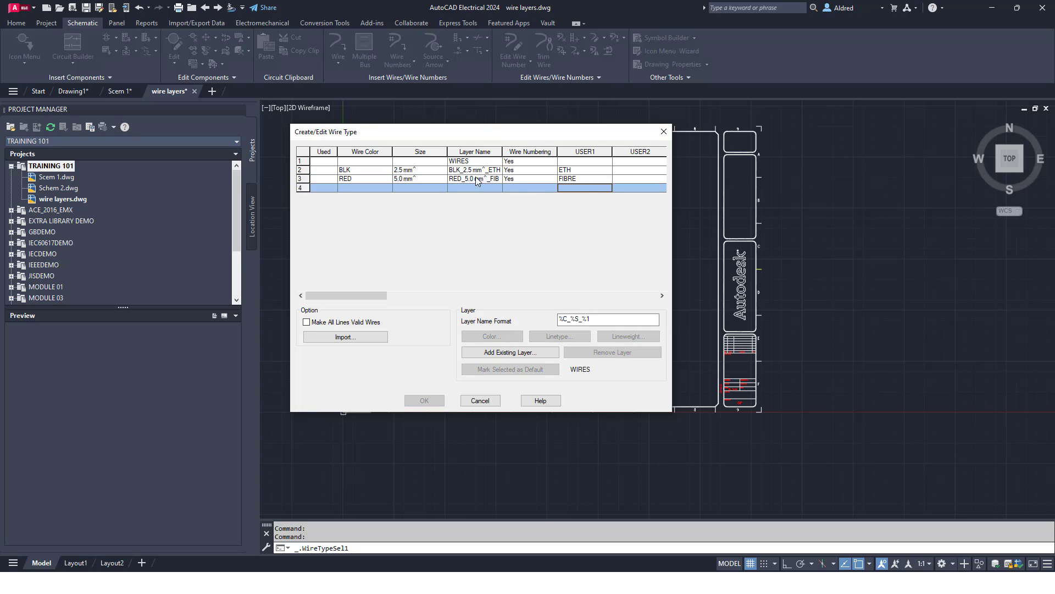
{"action": "left_click_drag", "start_coordinate": [502, 151], "coordinate": [534, 152]}
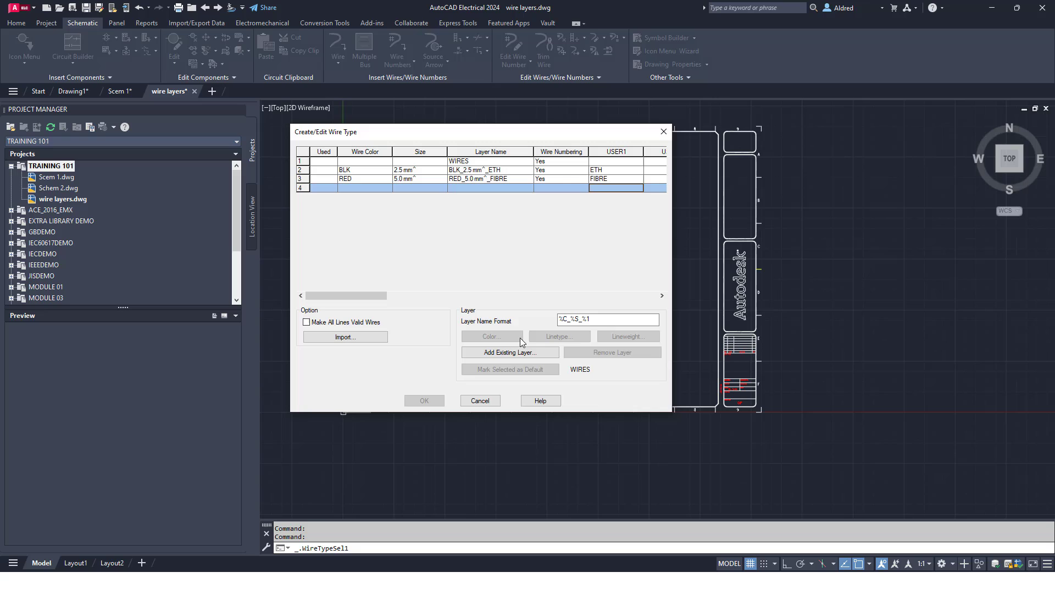
{"action": "left_click", "coordinate": [370, 180]}
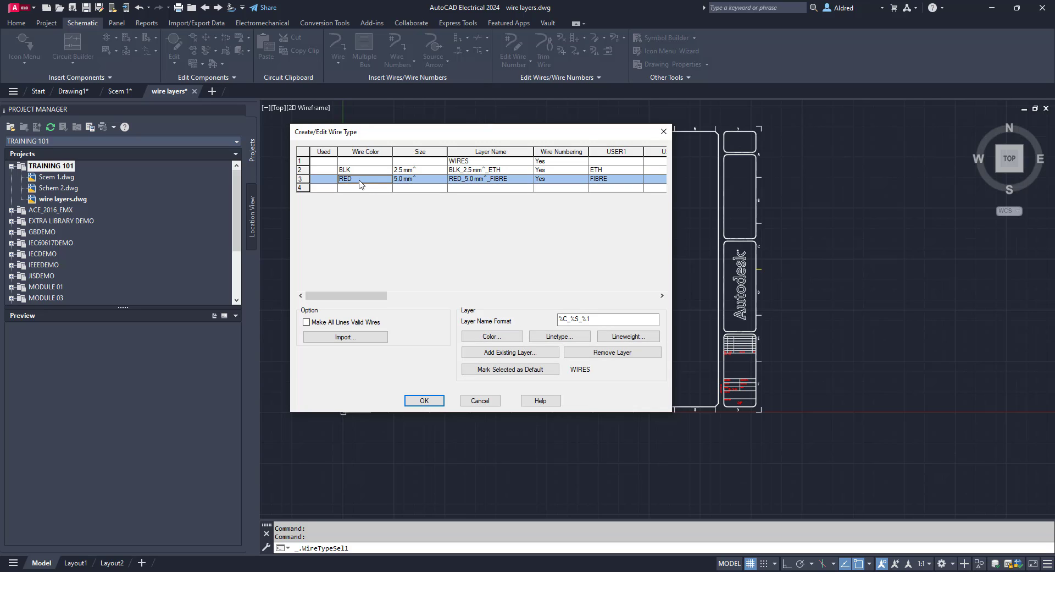
Select the BLK_2.5 mm²_ETH row and keep white as its layer colour.
{"action": "left_click", "coordinate": [384, 170]}
{"action": "left_click", "coordinate": [384, 179]}
{"action": "left_click", "coordinate": [384, 170]}
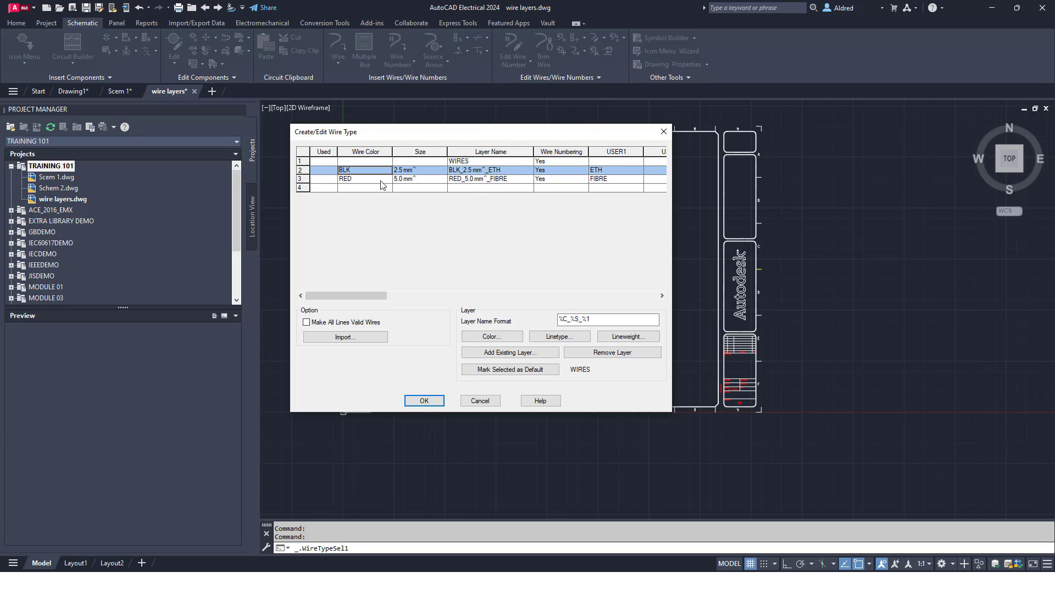
{"action": "left_click", "coordinate": [383, 179]}
{"action": "left_click", "coordinate": [380, 169]}
{"action": "left_click", "coordinate": [377, 179]}
{"action": "left_click", "coordinate": [385, 170]}
{"action": "left_click", "coordinate": [495, 338]}
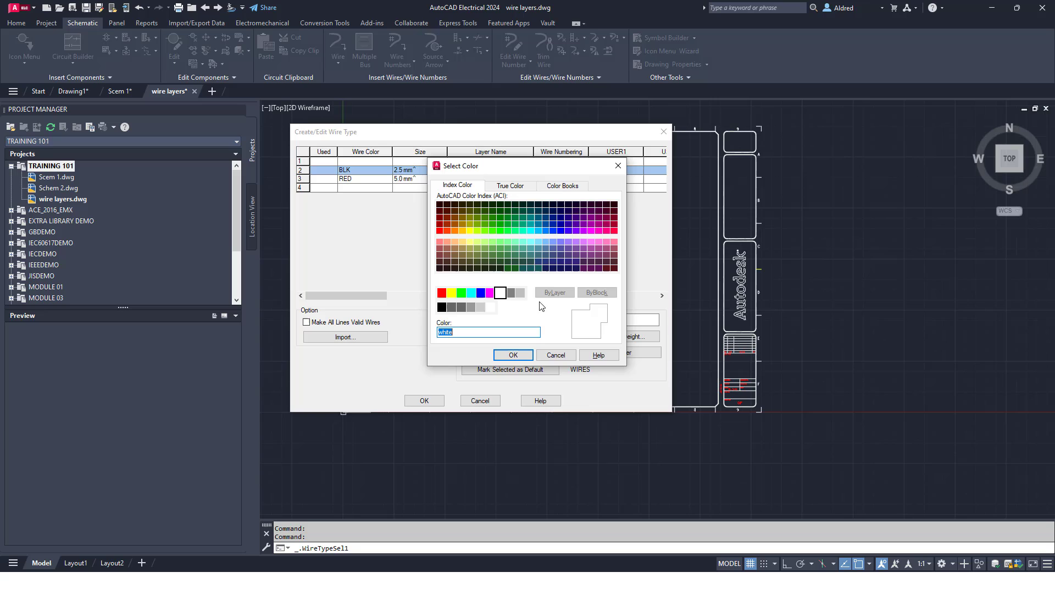
{"action": "left_click", "coordinate": [516, 356]}
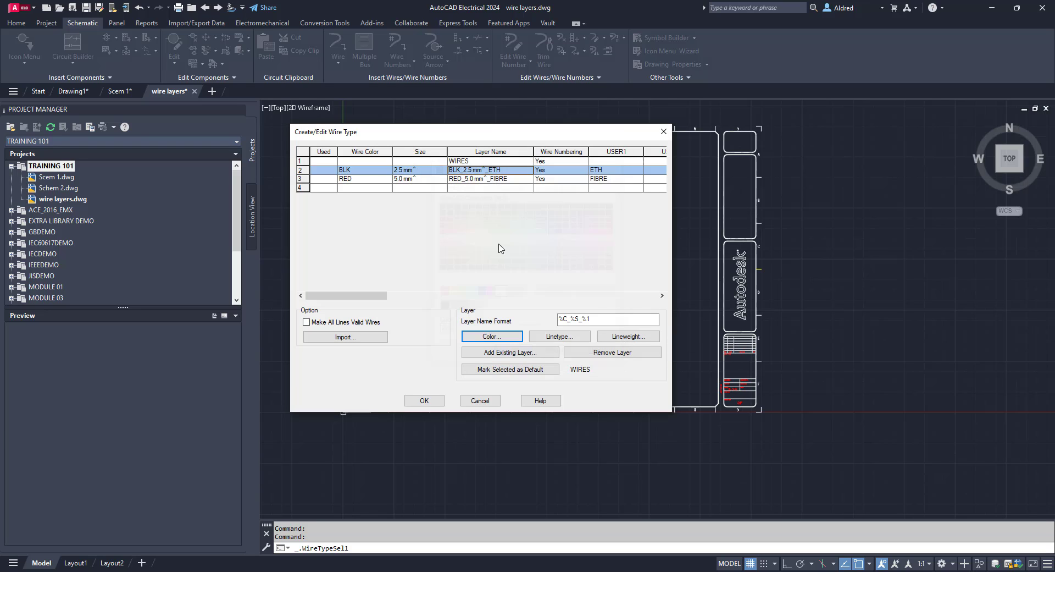
Load the CENTER2 linetype from acadiso.lin through the BLK layer's linetype choices.
{"action": "left_click", "coordinate": [556, 336]}
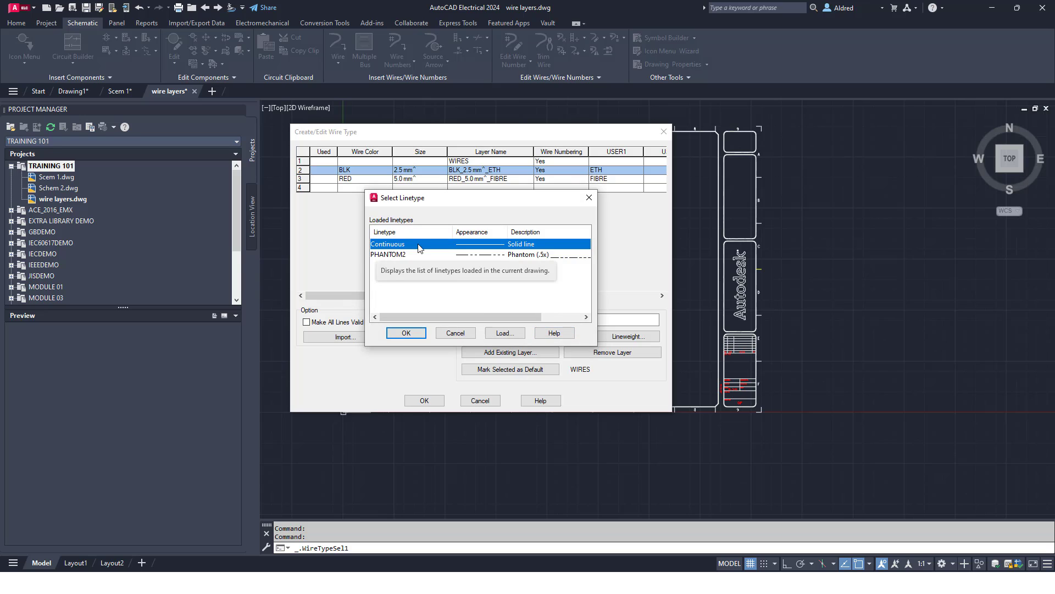
{"action": "left_click", "coordinate": [505, 332]}
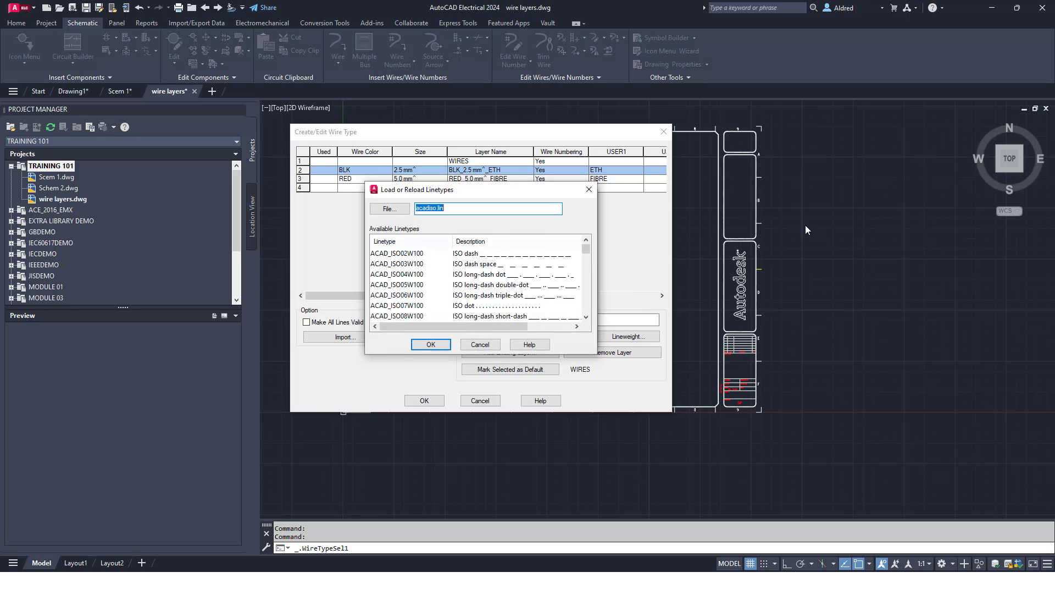
{"action": "scroll", "coordinate": [541, 296], "scroll_direction": "down", "scroll_amount": 5}
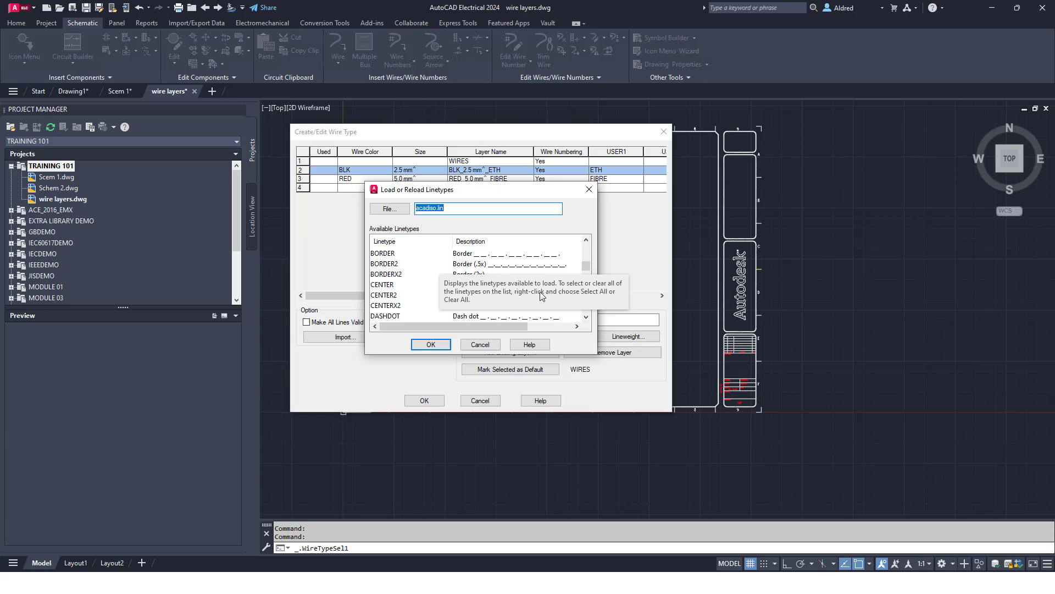
{"action": "scroll", "coordinate": [542, 296], "scroll_direction": "down", "scroll_amount": 1}
{"action": "left_click", "coordinate": [383, 263]}
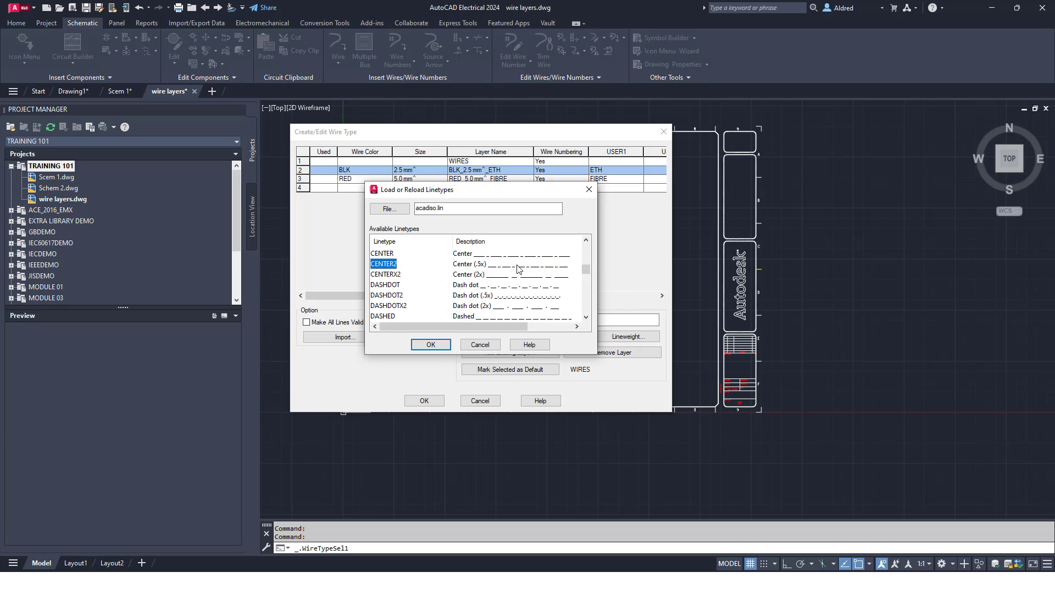
{"action": "left_click", "coordinate": [439, 347]}
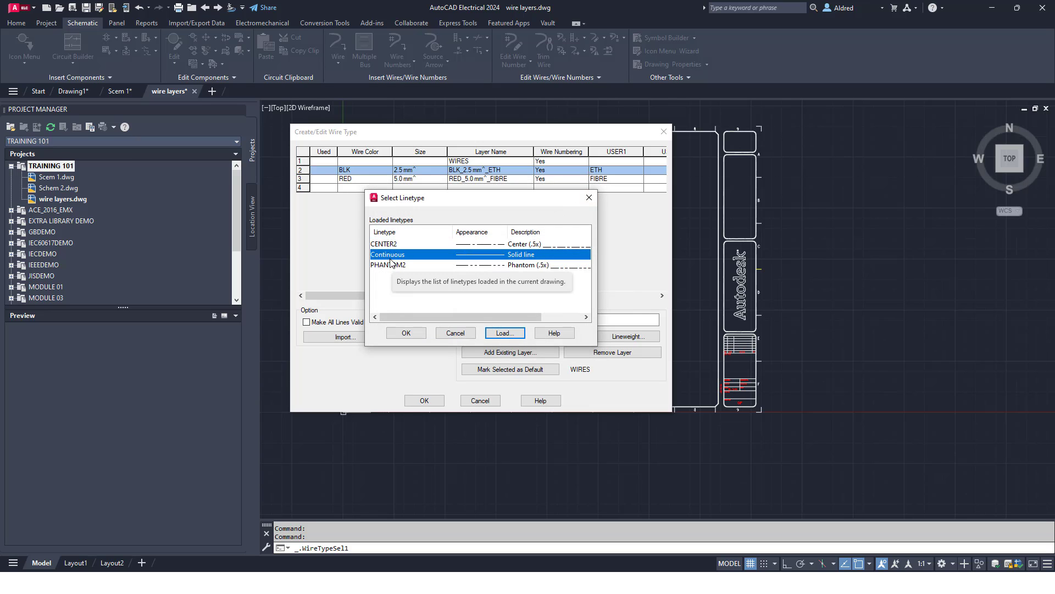
Keep Continuous linetype for the BLK layer and set its lineweight to 0.80 mm.
{"action": "left_click", "coordinate": [418, 333]}
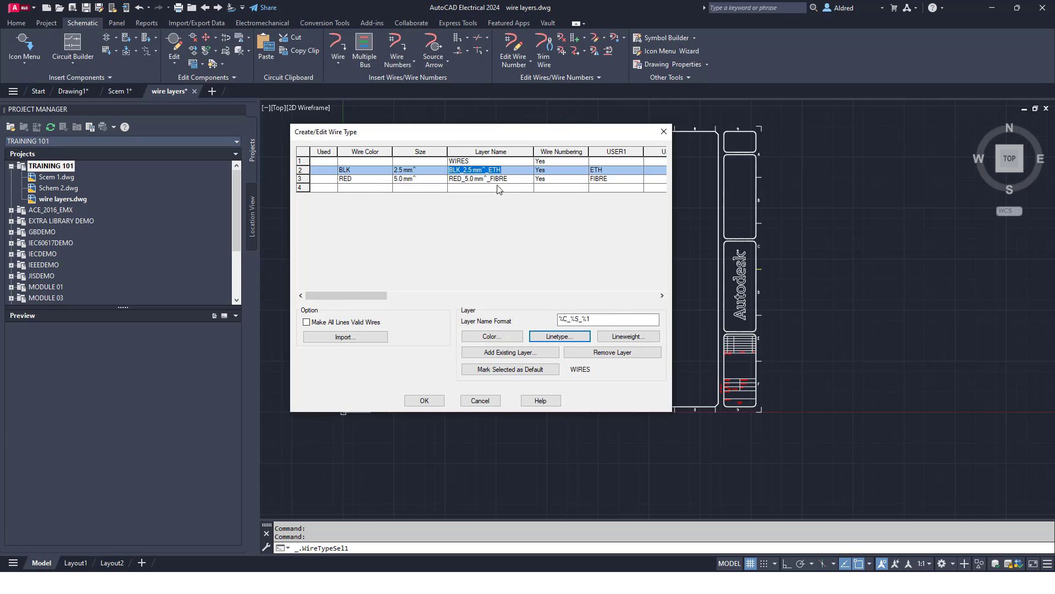
{"action": "left_click", "coordinate": [629, 336]}
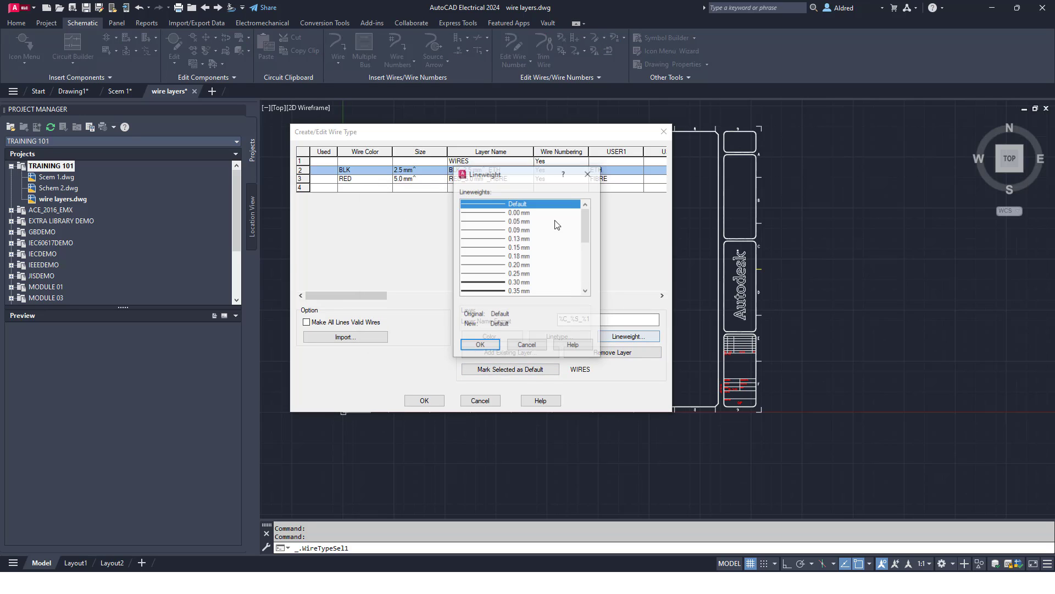
{"action": "scroll", "coordinate": [486, 280], "scroll_direction": "down", "scroll_amount": 3}
{"action": "left_click", "coordinate": [487, 265]}
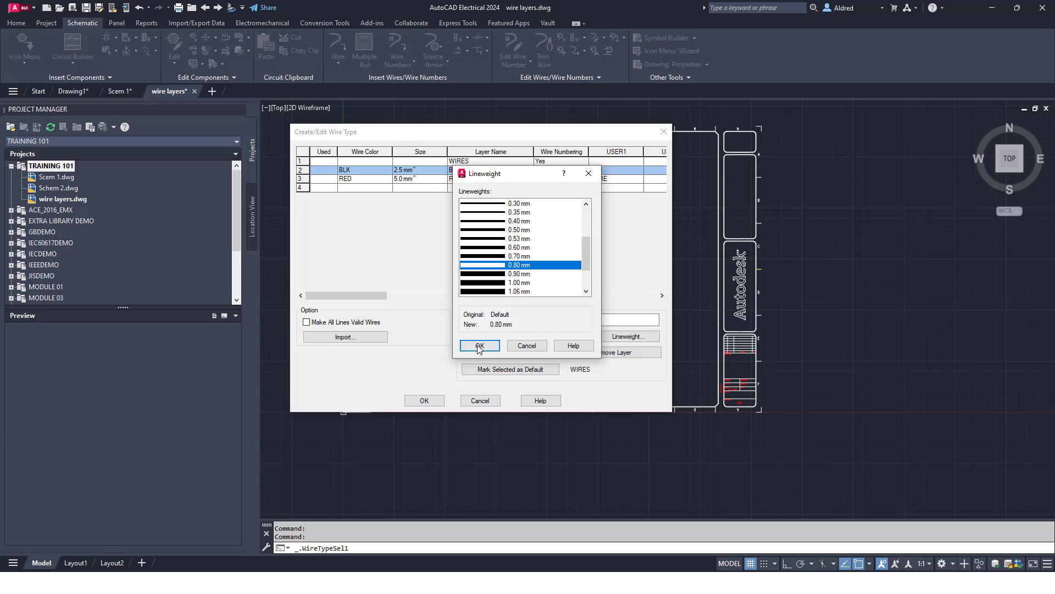
{"action": "left_click", "coordinate": [479, 346]}
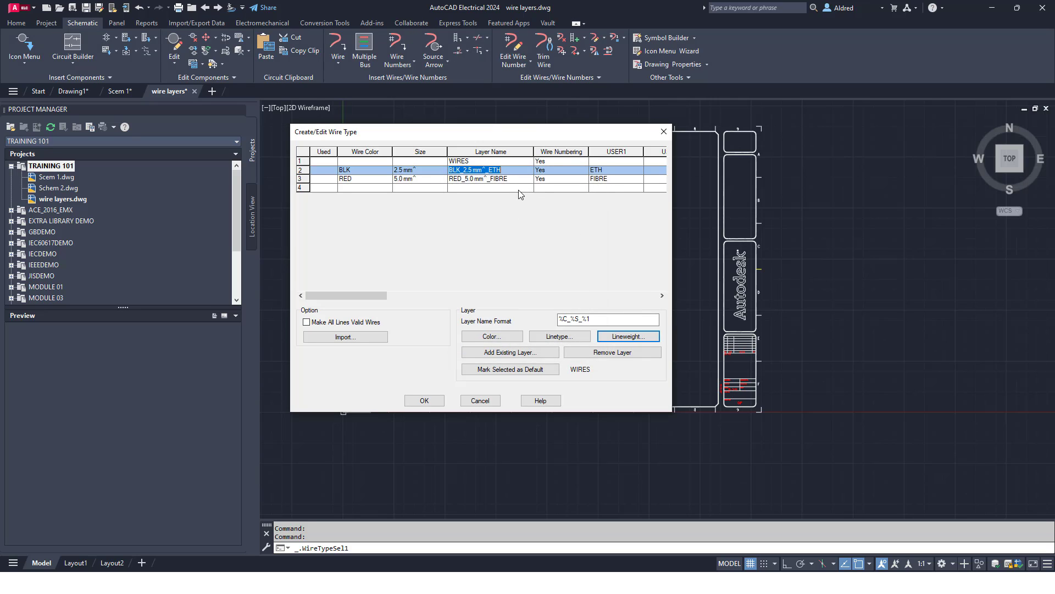
Give the RED layer colour red, Continuous linetype and 1.58 mm lineweight.
{"action": "left_click", "coordinate": [362, 187]}
{"action": "left_click", "coordinate": [383, 180]}
{"action": "left_click", "coordinate": [356, 178]}
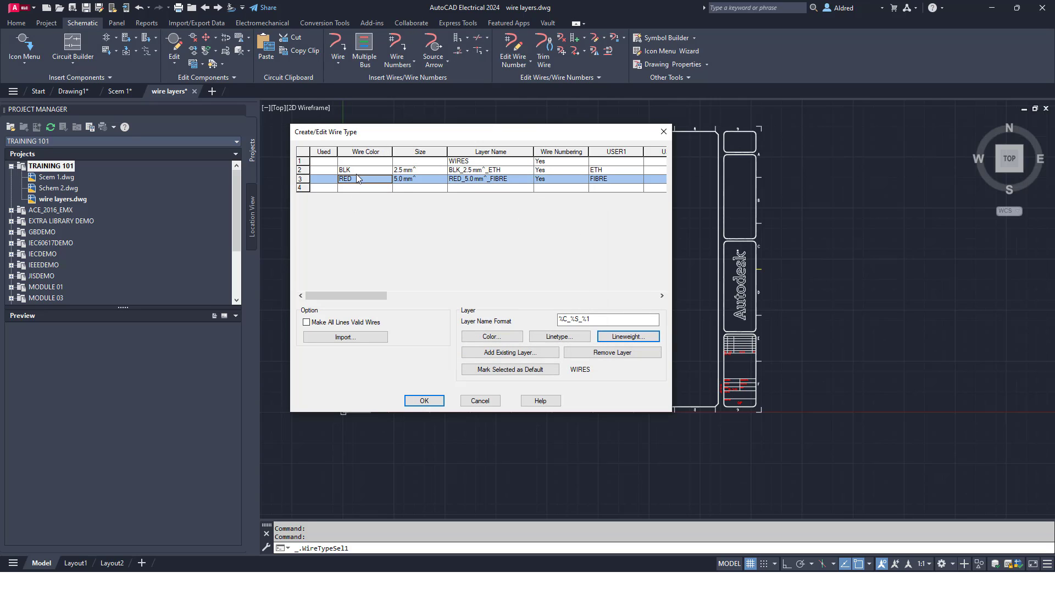
{"action": "left_click", "coordinate": [509, 338]}
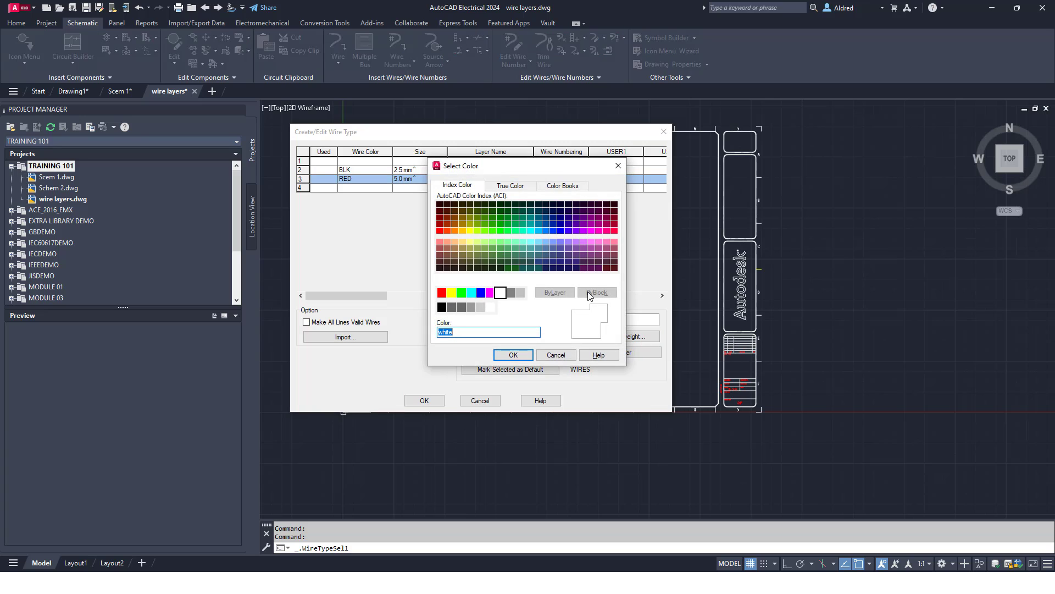
{"action": "left_click", "coordinate": [441, 292]}
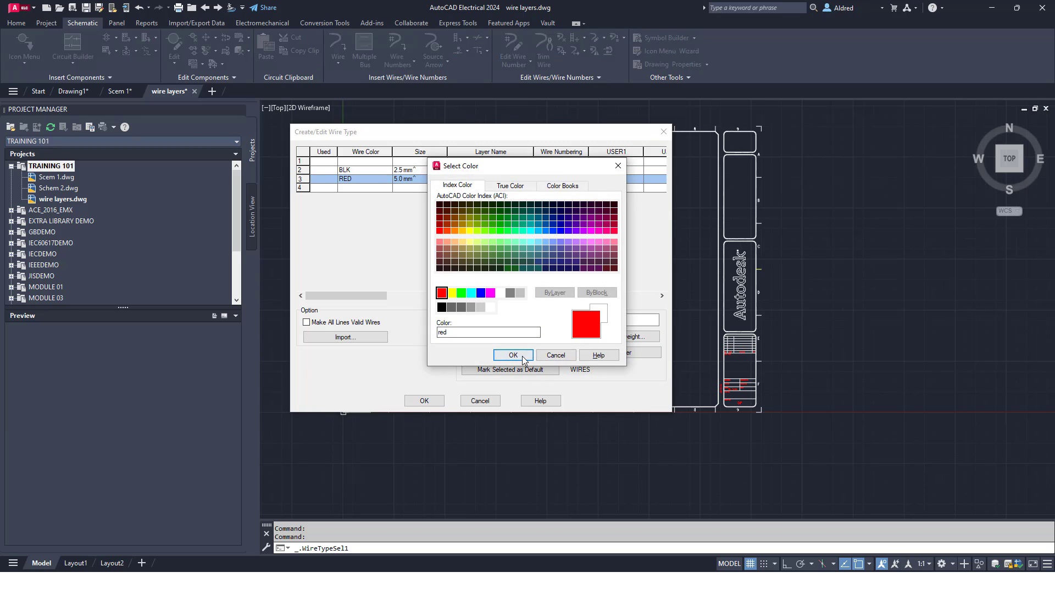
{"action": "left_click", "coordinate": [512, 355]}
{"action": "left_click", "coordinate": [558, 336]}
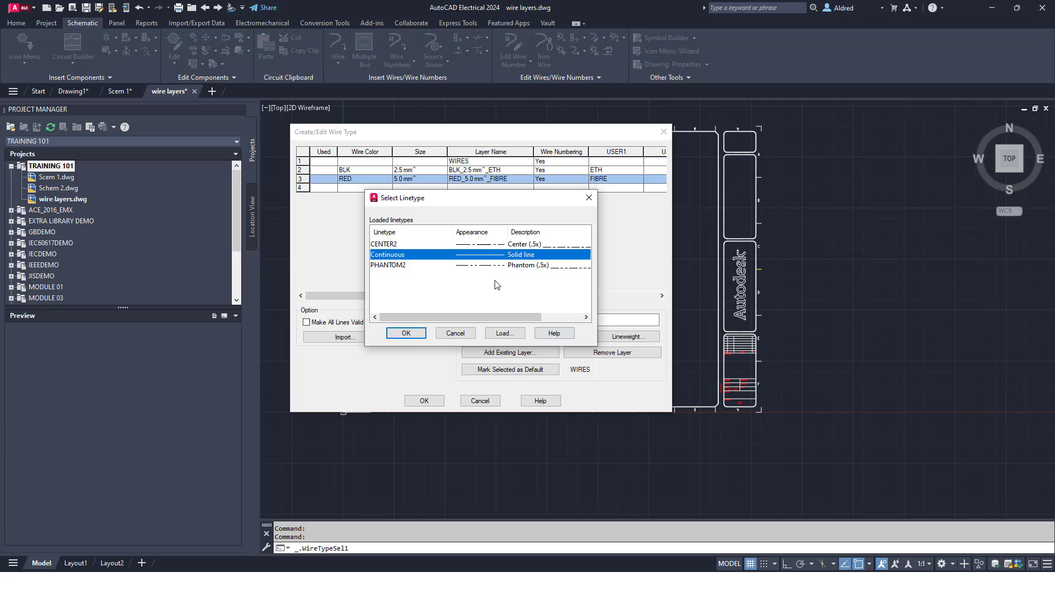
{"action": "left_click", "coordinate": [406, 333]}
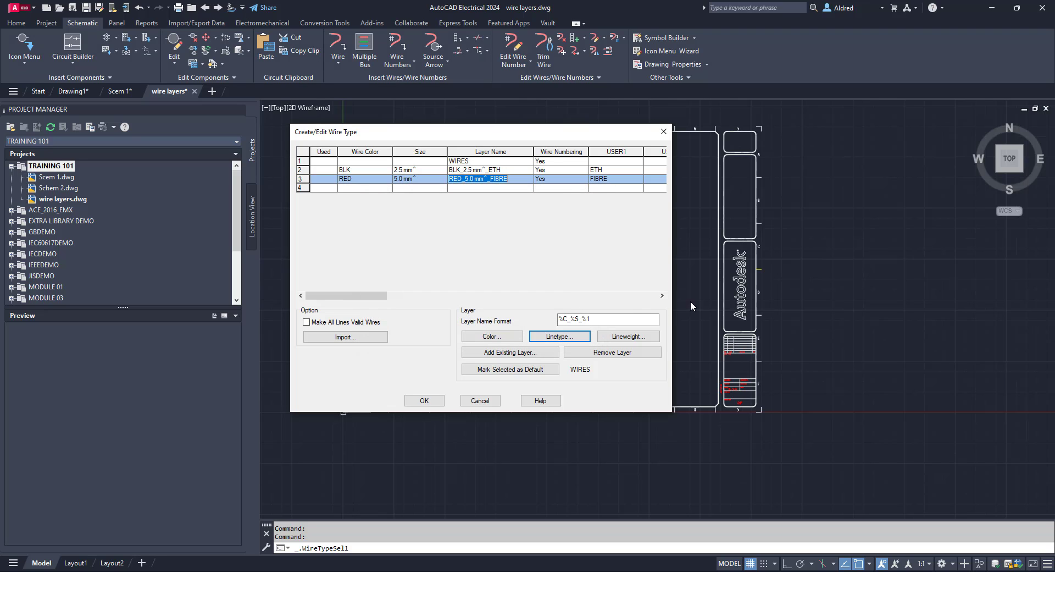
{"action": "left_click", "coordinate": [627, 337]}
{"action": "scroll", "coordinate": [556, 237], "scroll_direction": "down", "scroll_amount": 5}
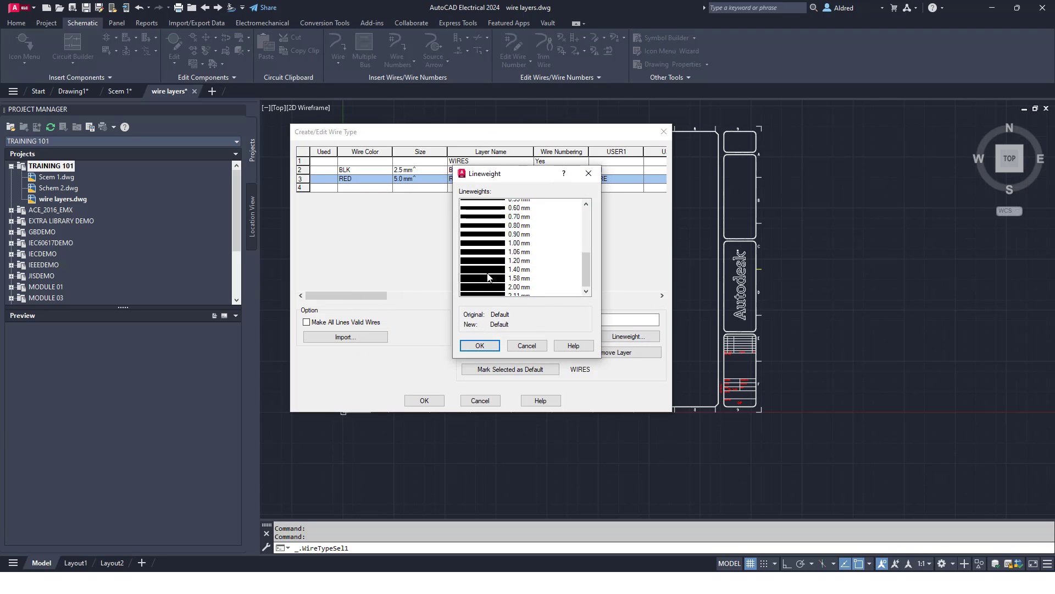
{"action": "left_click", "coordinate": [519, 273]}
{"action": "left_click", "coordinate": [465, 345]}
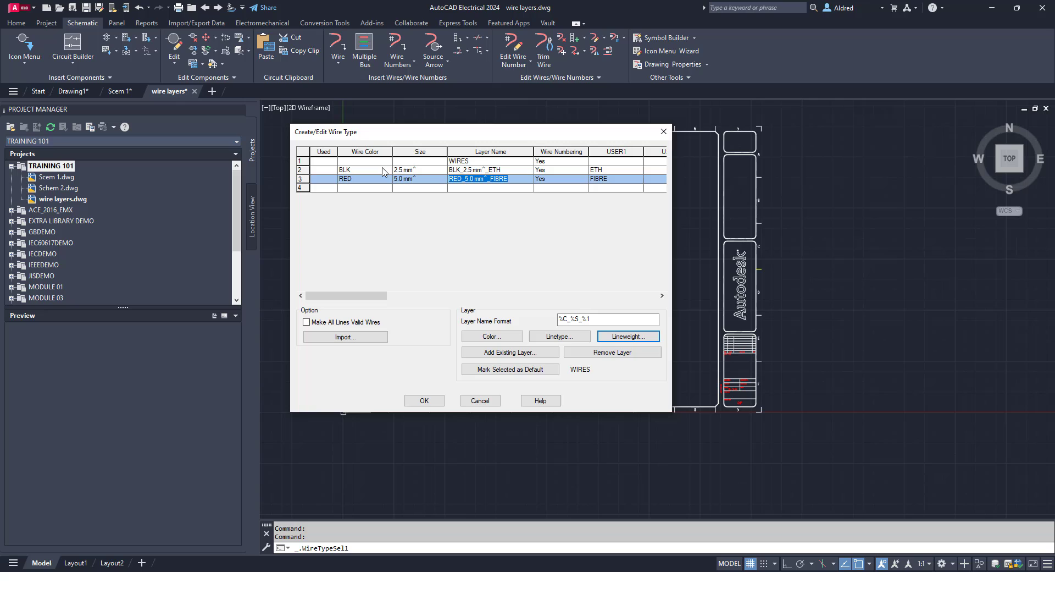
Mark the RED_5.0 mm²_FIBRE row as the default wire type and close the editor.
{"action": "left_click", "coordinate": [324, 179]}
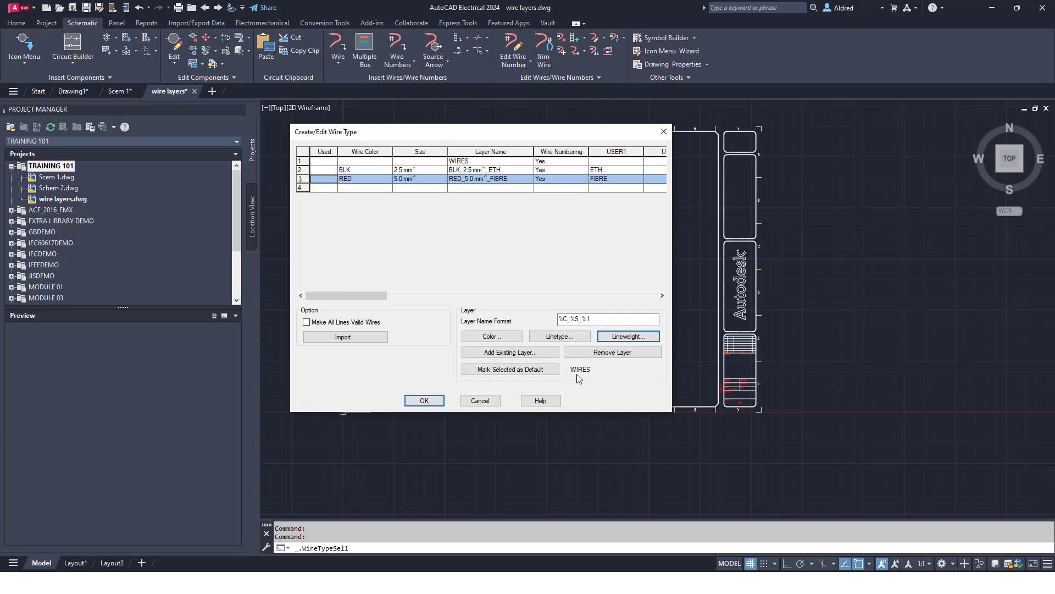
{"action": "left_click", "coordinate": [498, 369]}
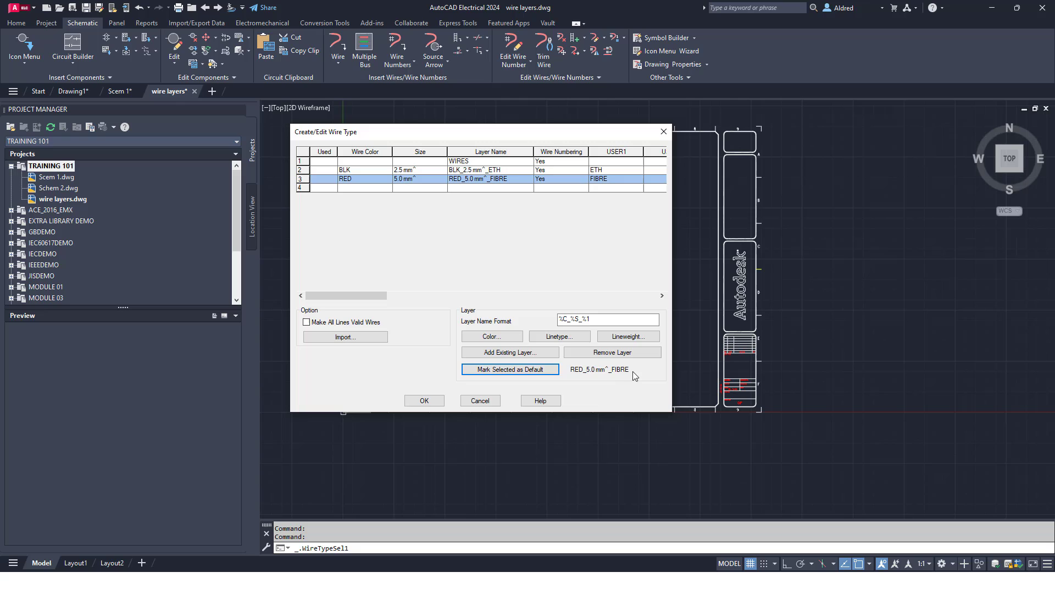
{"action": "left_click", "coordinate": [423, 400]}
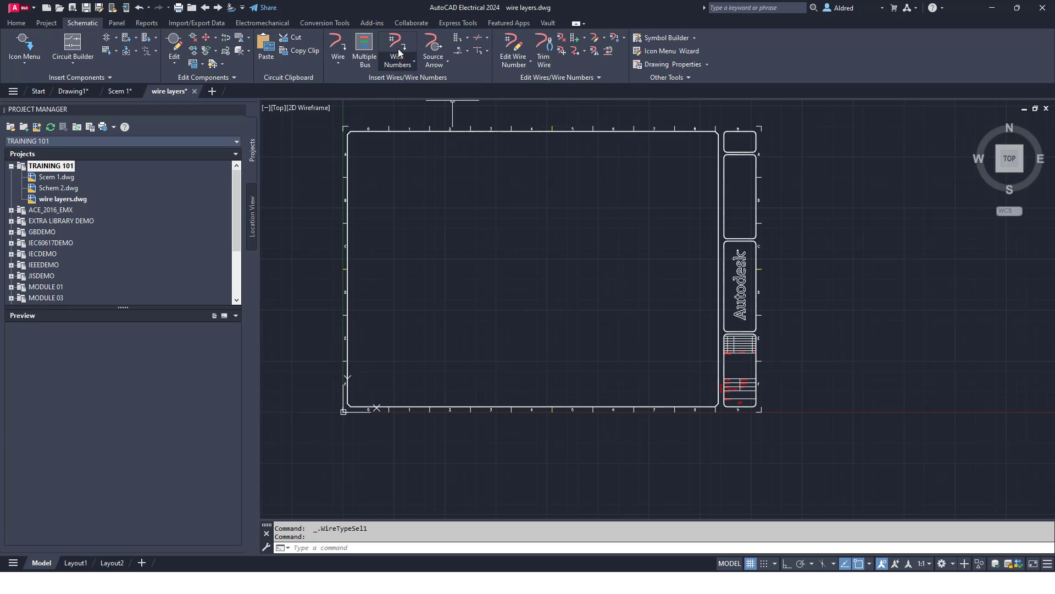
Draw a horizontal three-wire Multiple Bus from the sheet's upper left to the right.
{"action": "left_click", "coordinate": [365, 44]}
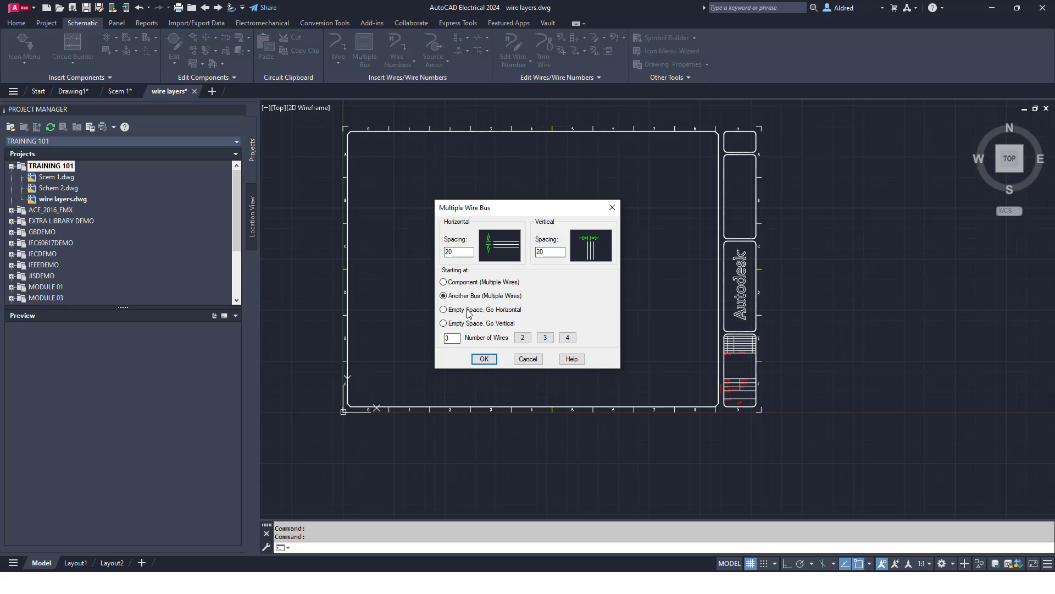
{"action": "left_click", "coordinate": [484, 359]}
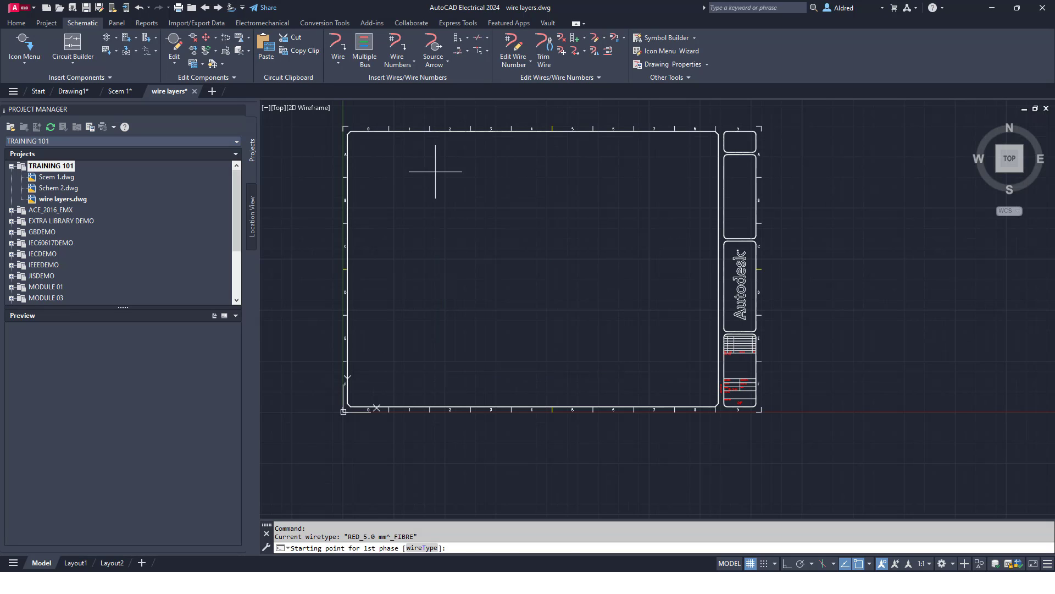
{"action": "left_click", "coordinate": [382, 176]}
{"action": "left_click", "coordinate": [666, 177]}
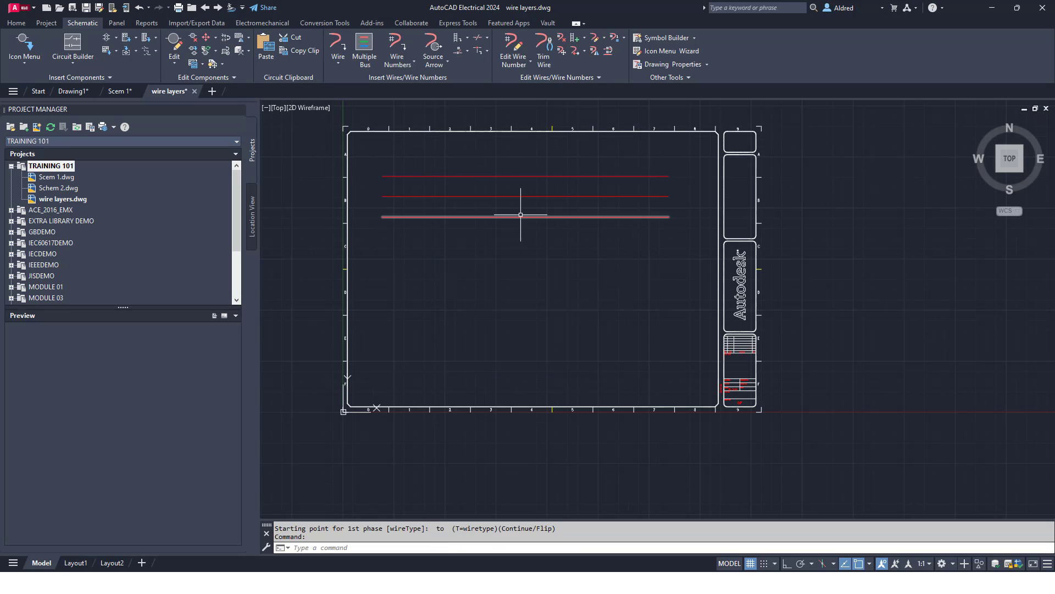
{"action": "scroll", "coordinate": [553, 231], "scroll_direction": "up", "scroll_amount": 5}
{"action": "middle_click_drag", "start_coordinate": [636, 326], "coordinate": [616, 272]}
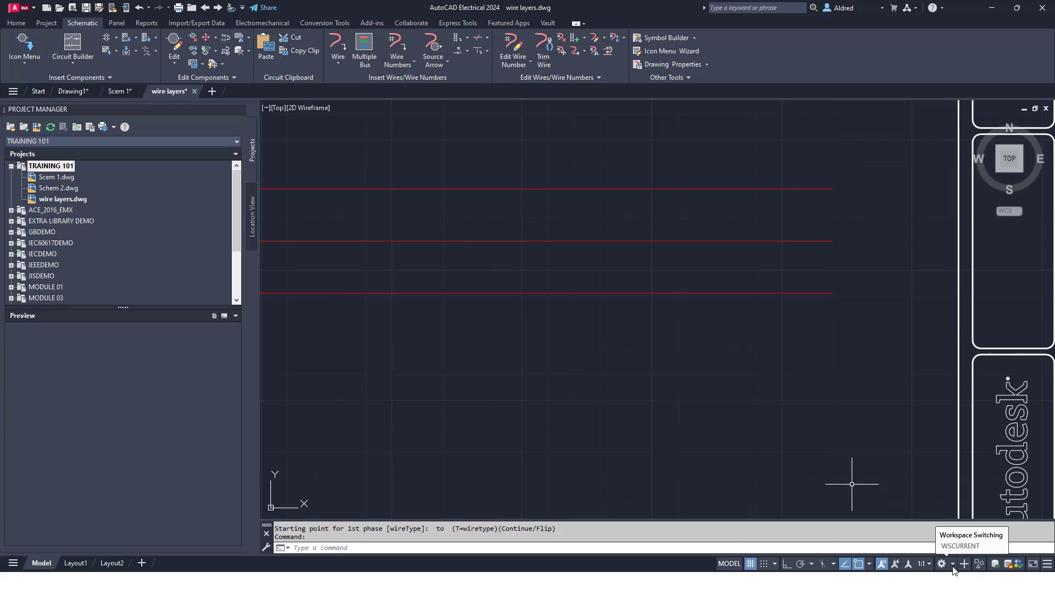
Add the LineWeight toggle to the status bar, turn it on, and zoom out to the sheet.
{"action": "left_click", "coordinate": [1048, 564]}
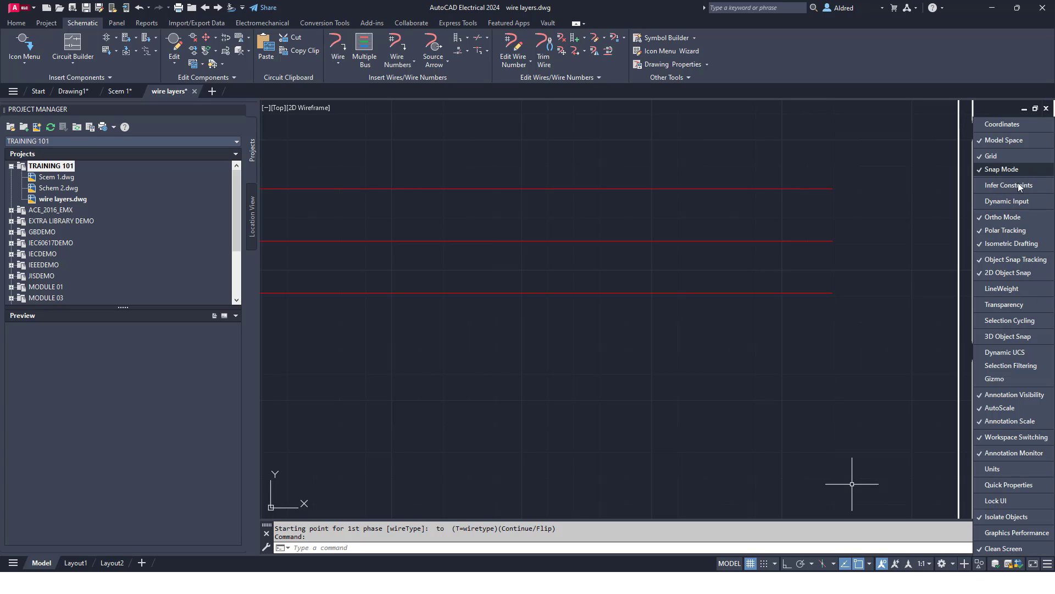
{"action": "left_click", "coordinate": [1001, 288]}
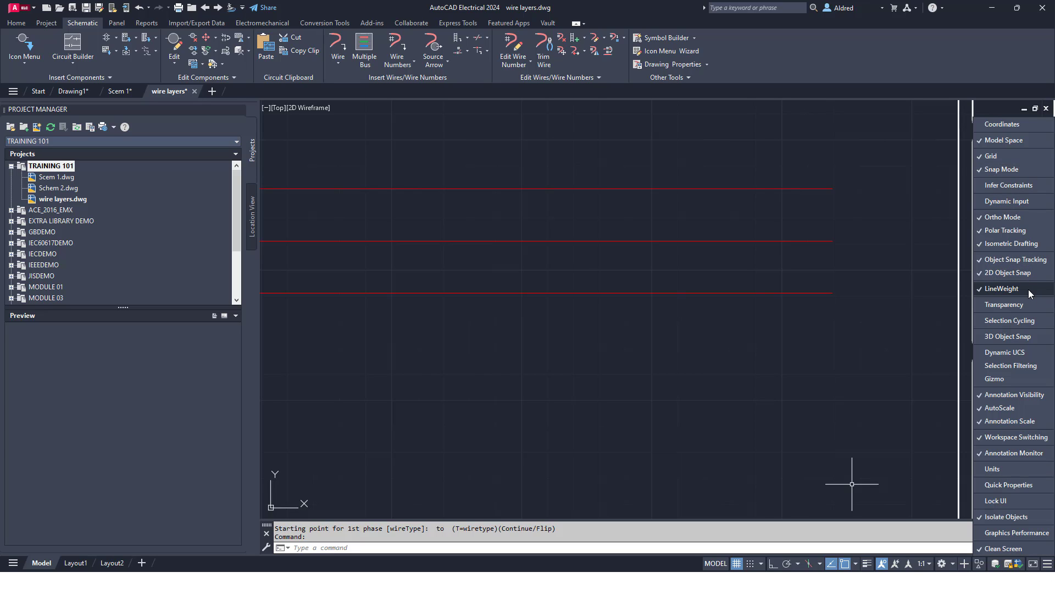
{"action": "left_click", "coordinate": [882, 562]}
{"action": "middle_click_drag", "start_coordinate": [638, 337], "coordinate": [737, 299]}
{"action": "scroll", "coordinate": [720, 309], "scroll_direction": "down", "scroll_amount": 3}
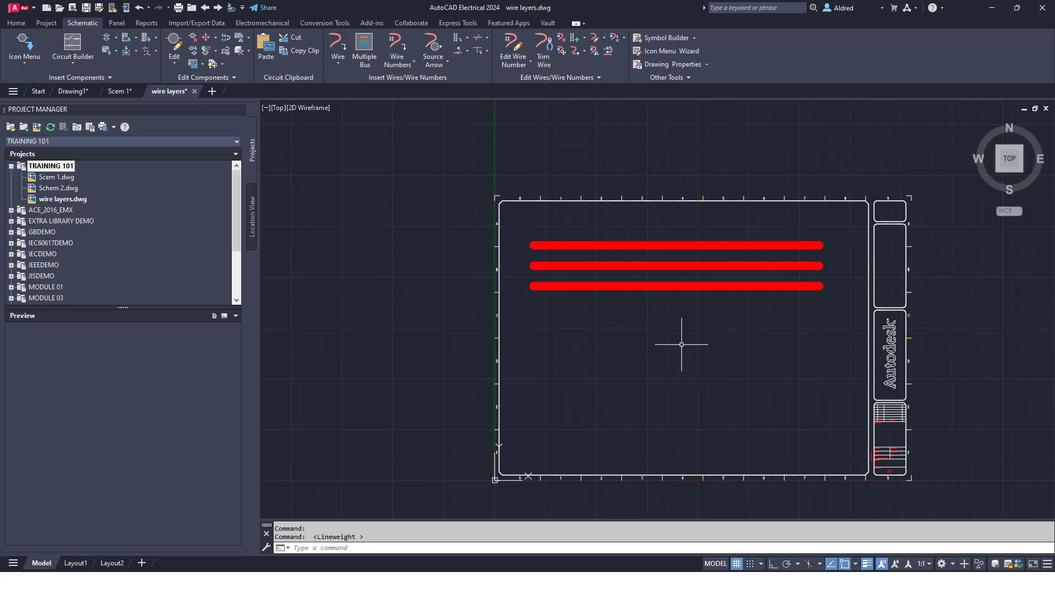
Cancel the new bus, then mark BLK 2.5 mm ETH as the default wire type.
{"action": "left_click", "coordinate": [364, 48]}
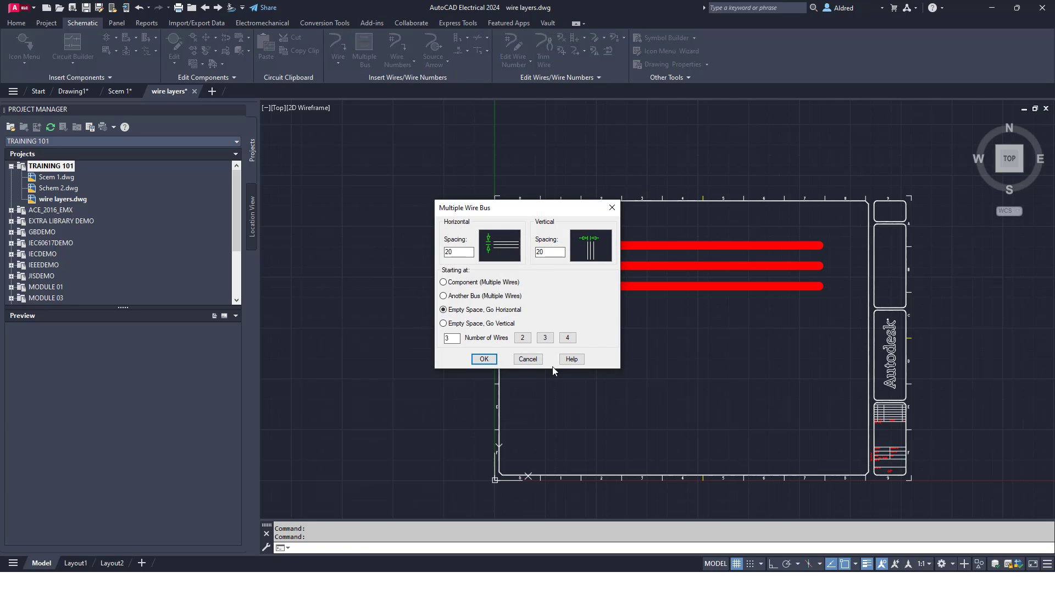
{"action": "key", "text": "Return"}
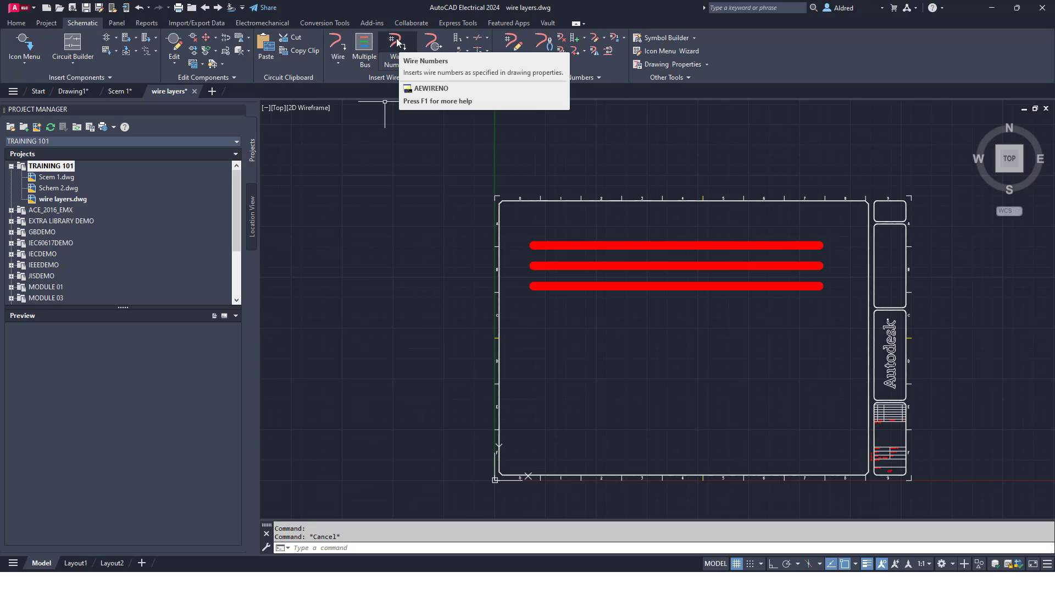
{"action": "left_click", "coordinate": [594, 39]}
{"action": "left_click", "coordinate": [422, 165]}
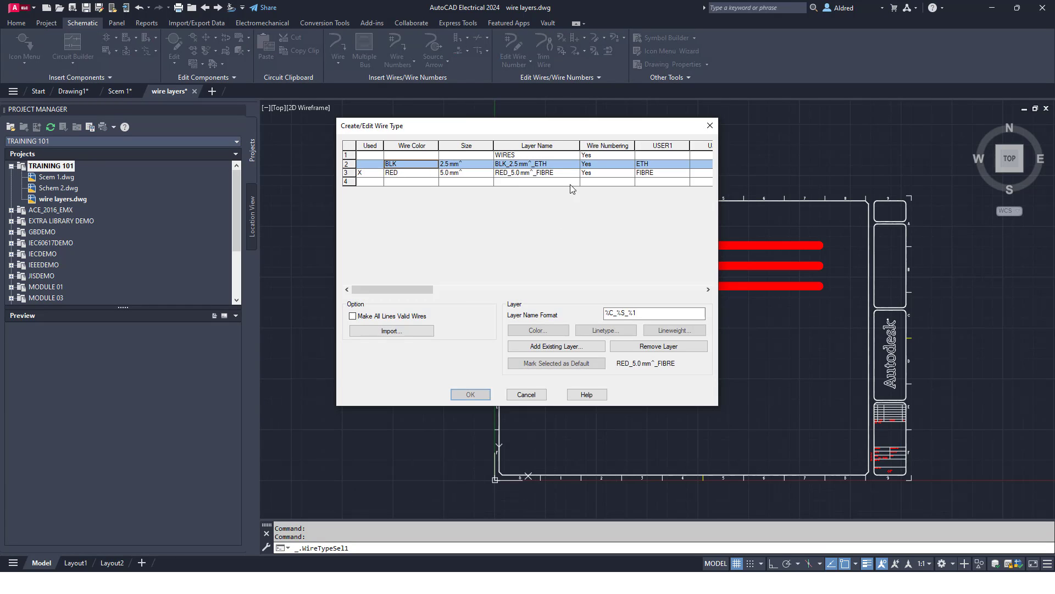
{"action": "left_click", "coordinate": [597, 363]}
{"action": "left_click", "coordinate": [485, 394]}
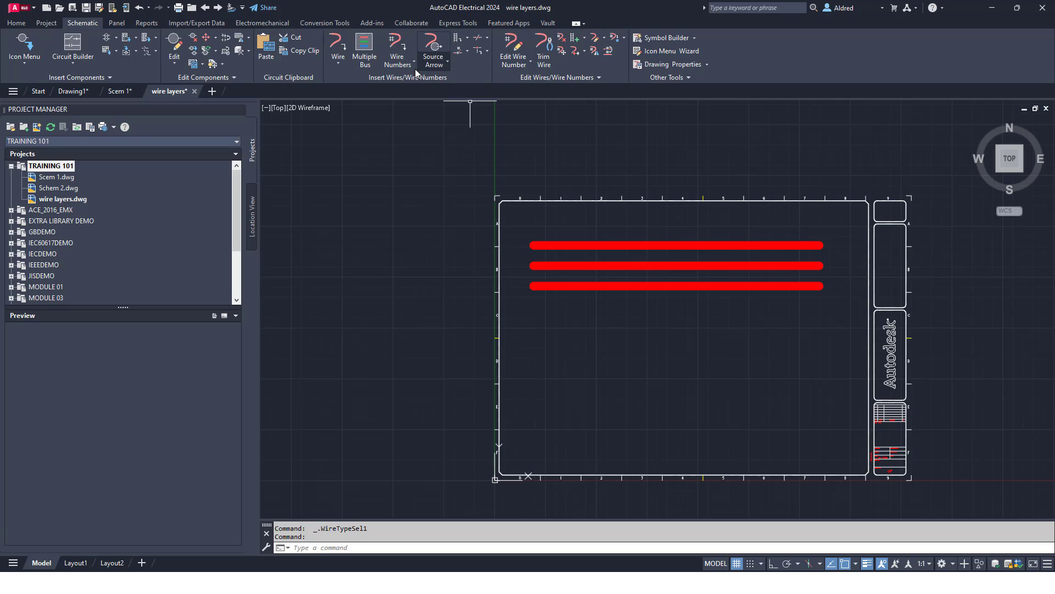
Draw a horizontal three-wire BLK_2.5 mm²_ETH bus below the red one and center the view on both.
{"action": "left_click", "coordinate": [364, 48]}
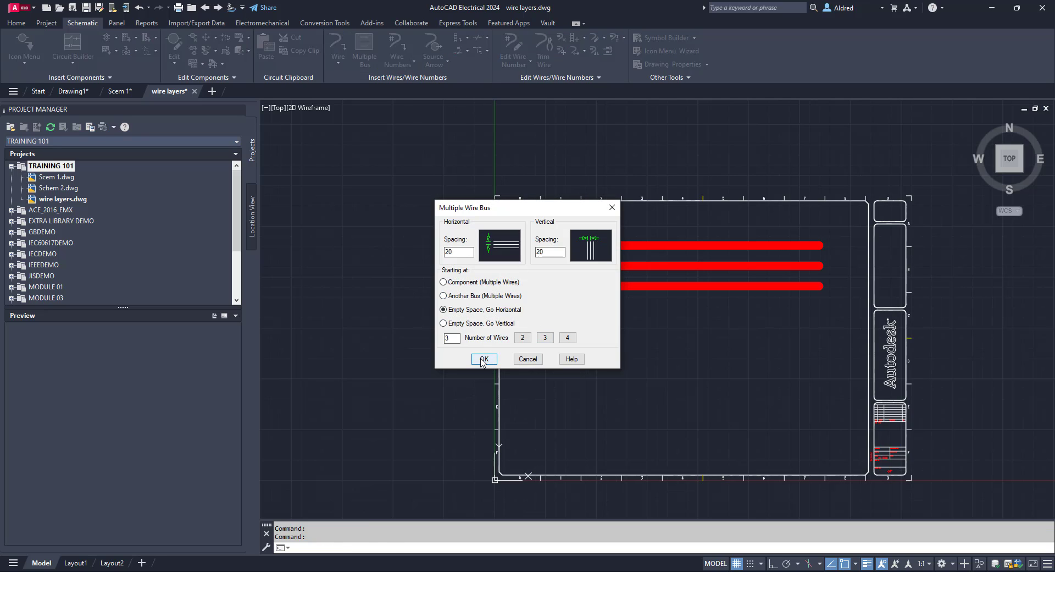
{"action": "left_click", "coordinate": [483, 360]}
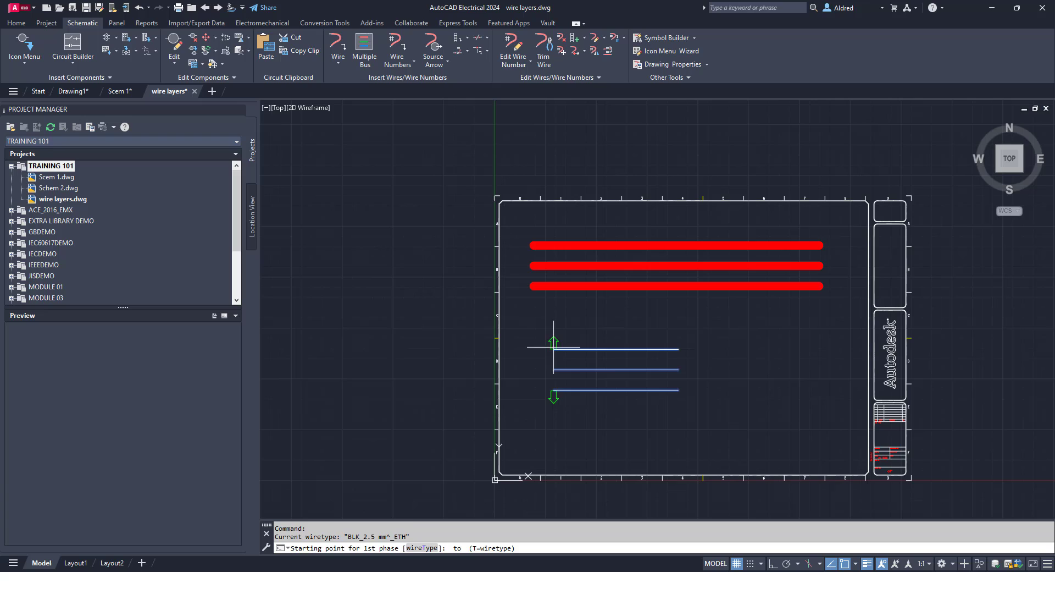
{"action": "left_click", "coordinate": [554, 347]}
{"action": "key", "text": "Escape"}
{"action": "key", "text": "Escape"}
{"action": "scroll", "coordinate": [659, 412], "scroll_direction": "up", "scroll_amount": 4}
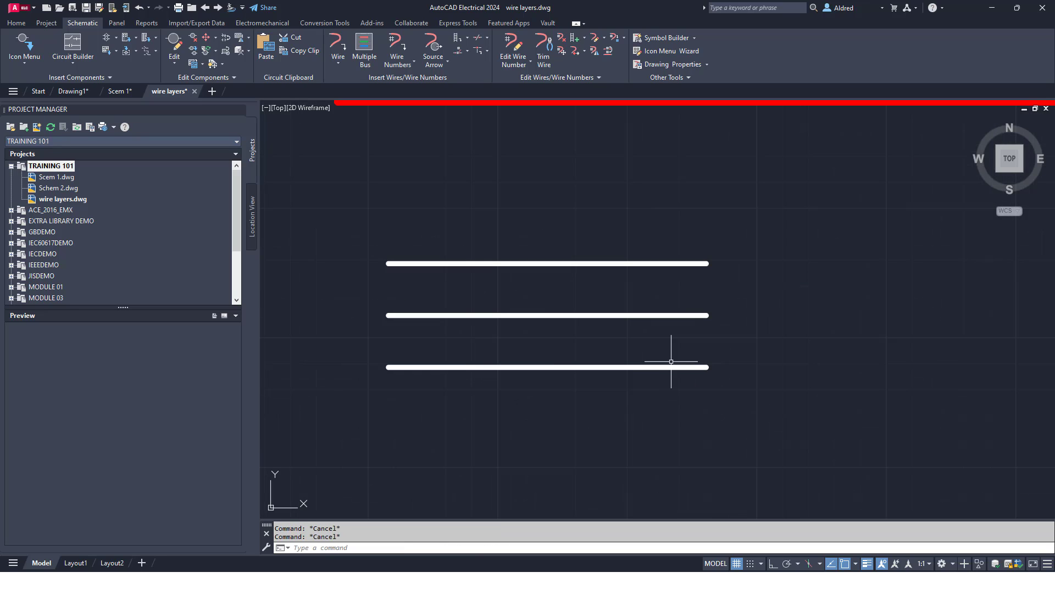
{"action": "scroll", "coordinate": [669, 286], "scroll_direction": "down", "scroll_amount": 2}
{"action": "middle_click_drag", "start_coordinate": [669, 287], "coordinate": [666, 304]}
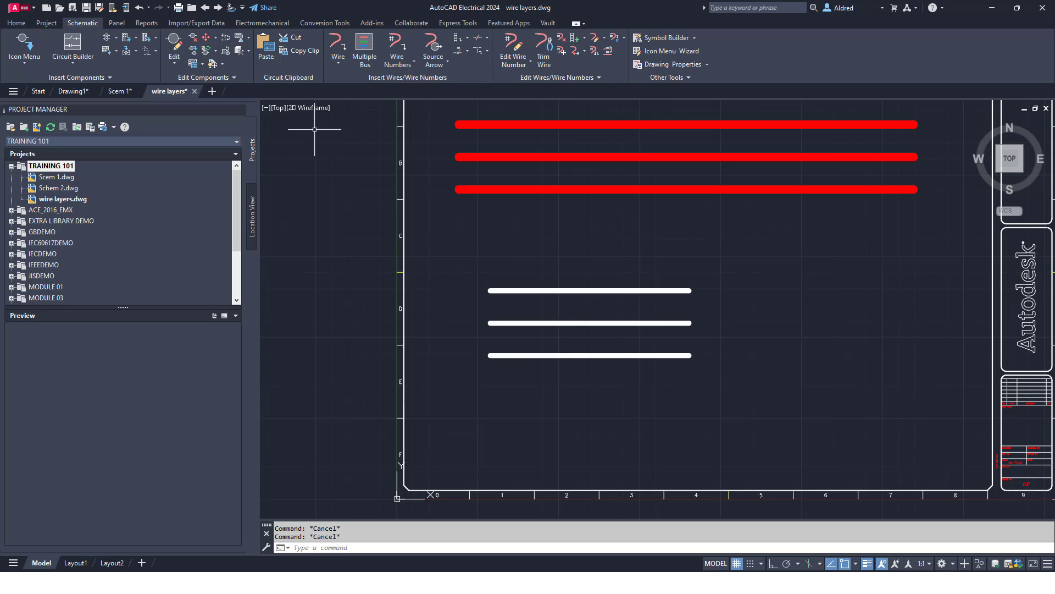
{"action": "middle_click_drag", "start_coordinate": [583, 275], "coordinate": [577, 298]}
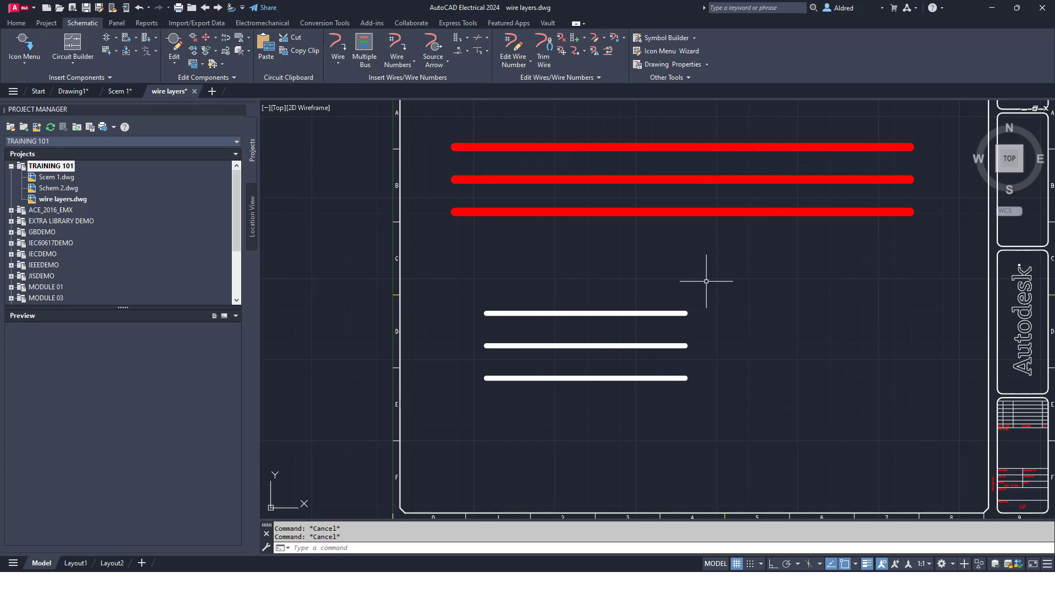
{"action": "middle_click_drag", "start_coordinate": [737, 308], "coordinate": [697, 306]}
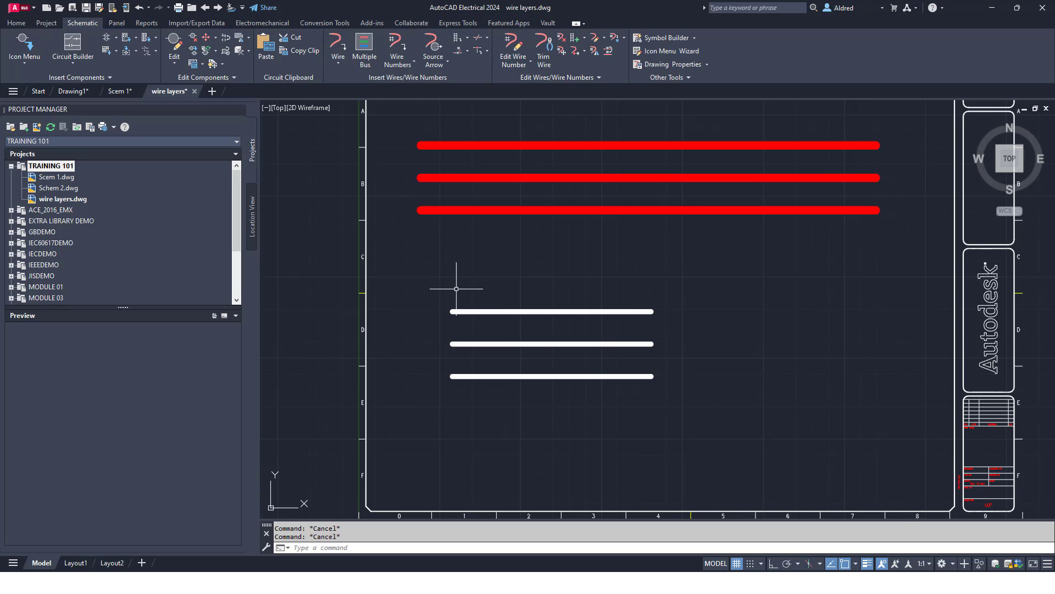
Hide lineweights so the wires show thin, then reopen Create/Edit Wire Type with BLK and RED used.
{"action": "left_click", "coordinate": [868, 564]}
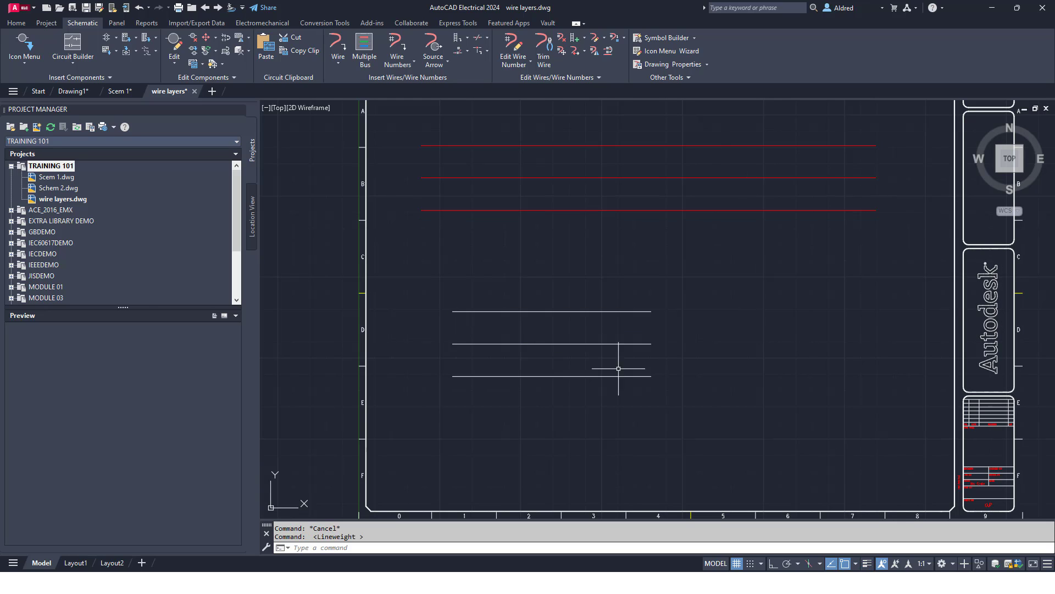
{"action": "middle_click_drag", "start_coordinate": [616, 339], "coordinate": [603, 365]}
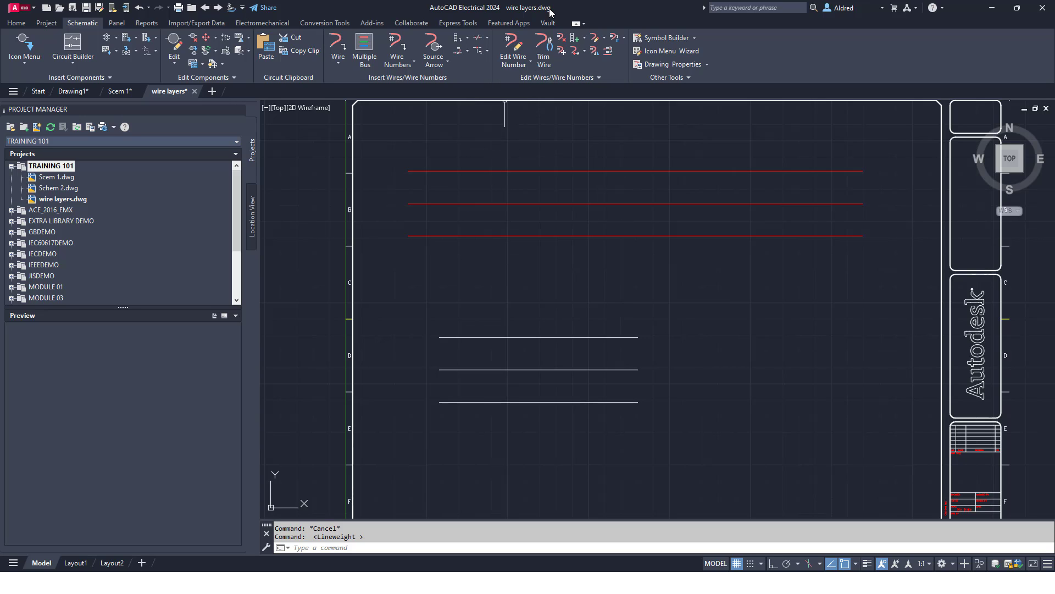
{"action": "left_click", "coordinate": [596, 39]}
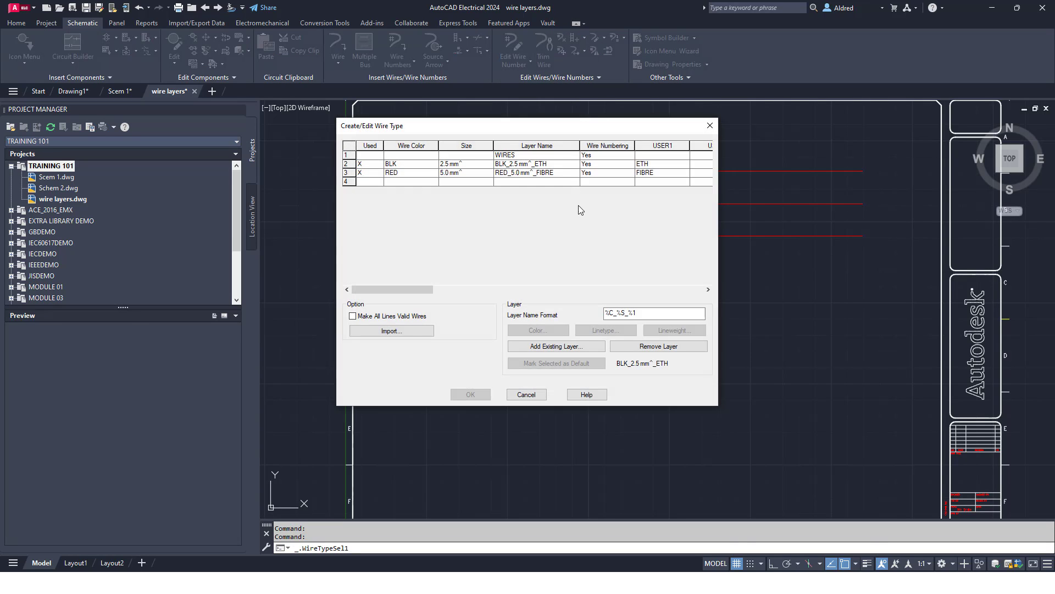